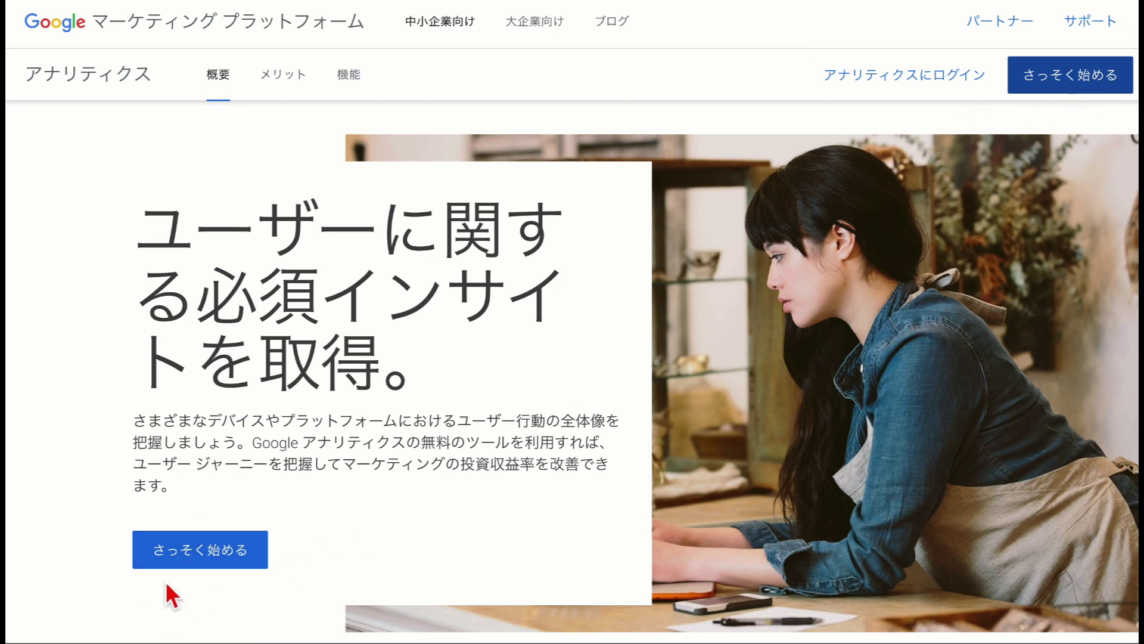
Start the Google Analytics setup and sign in to the Google account with the account password
{"action": "left_click", "coordinate": [1052, 85]}
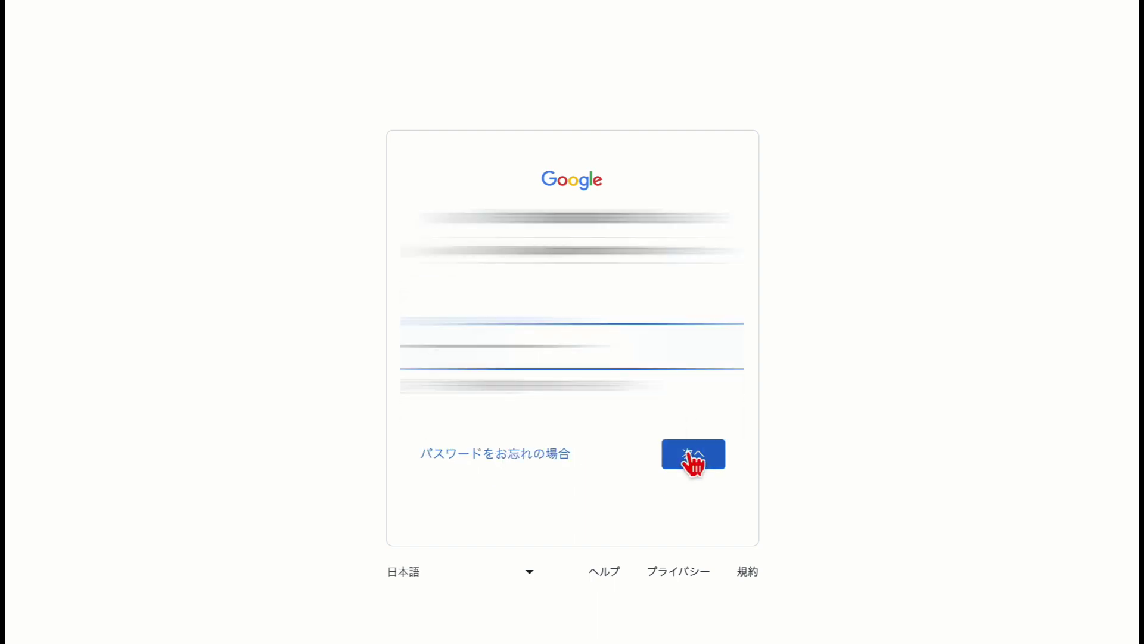
{"action": "left_click", "coordinate": [692, 460]}
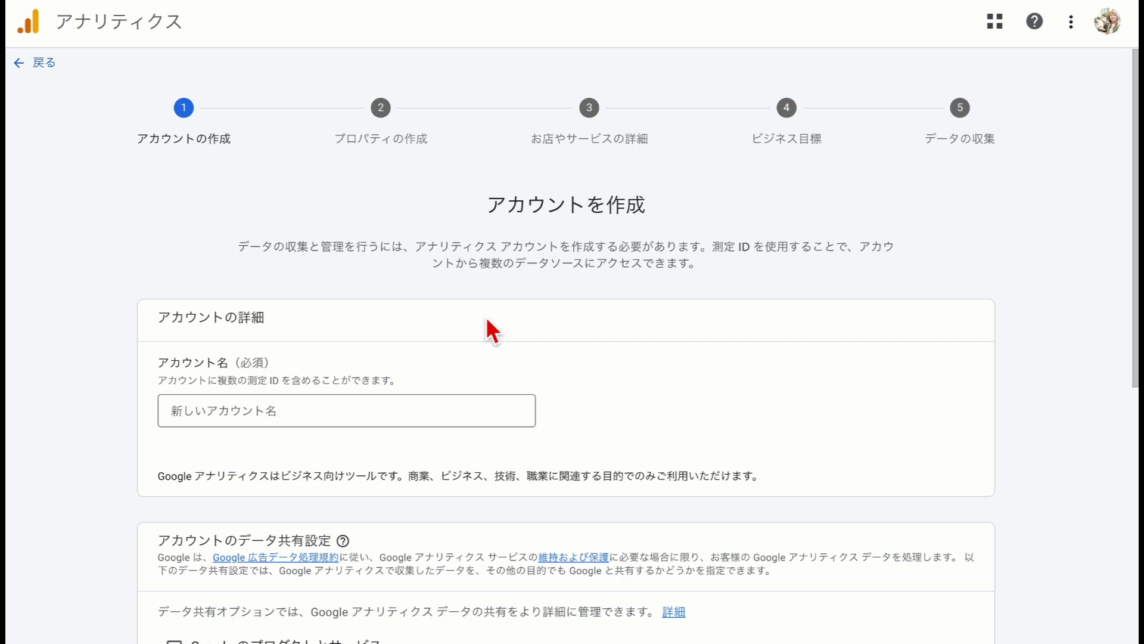
Enter 公式サイト as the name of the new Analytics account
{"action": "scroll", "coordinate": [488, 329], "scroll_direction": "down", "scroll_amount": 2}
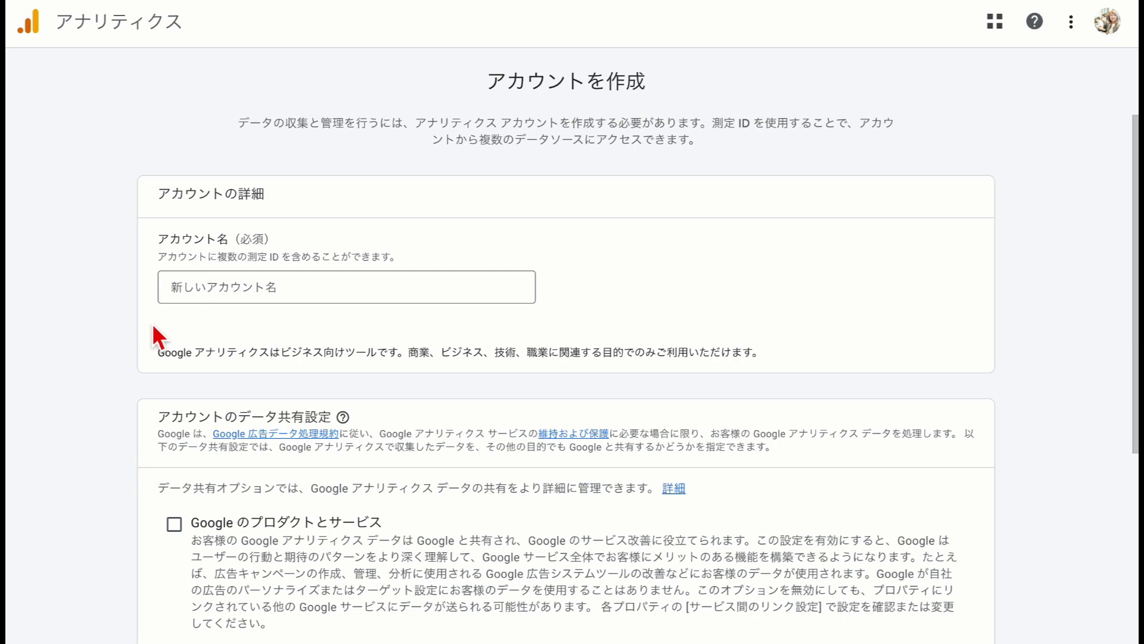
{"action": "left_click", "coordinate": [207, 294]}
{"action": "type", "text": "公式サイト"}
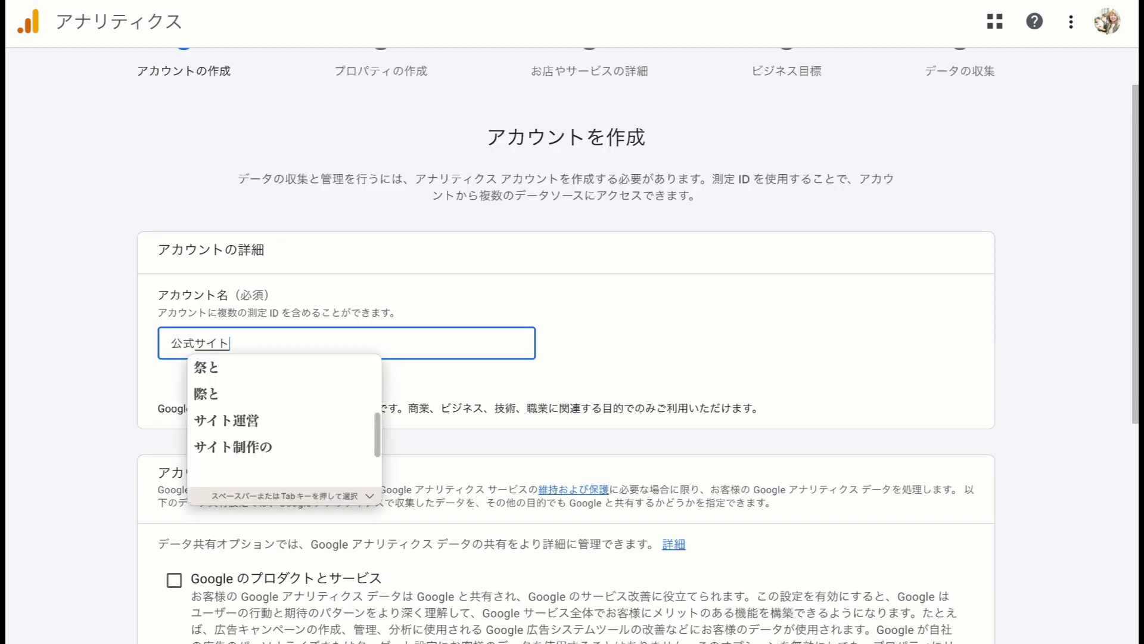
{"action": "key", "text": "Return"}
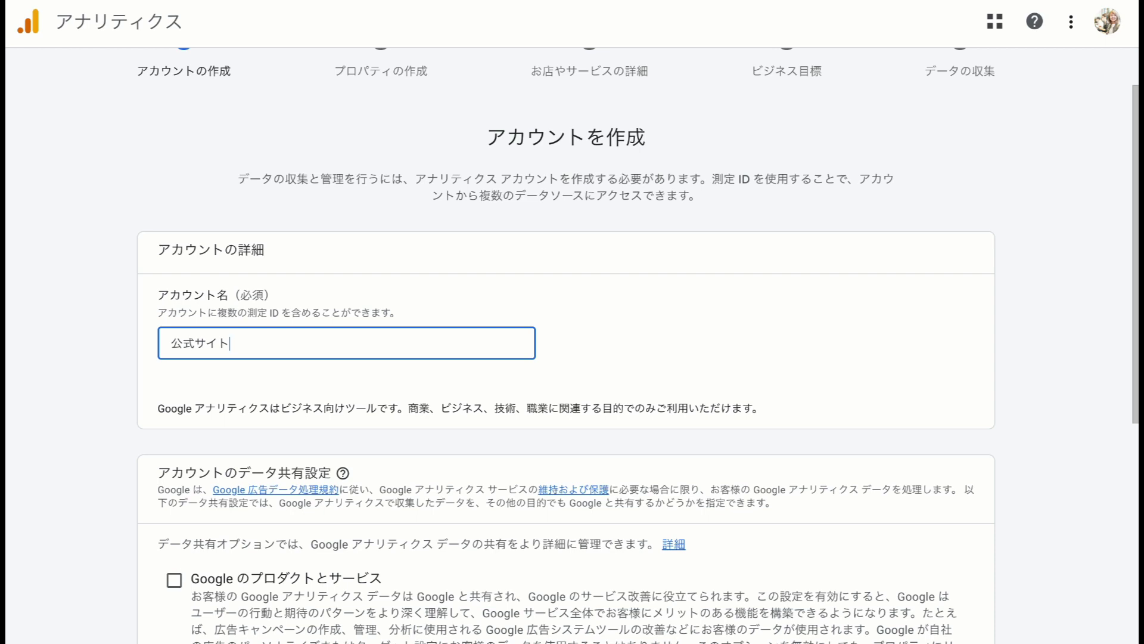
Enable the Google のプロダクトとサービス data sharing option and continue to property creation
{"action": "scroll", "coordinate": [250, 346], "scroll_direction": "down", "scroll_amount": 3}
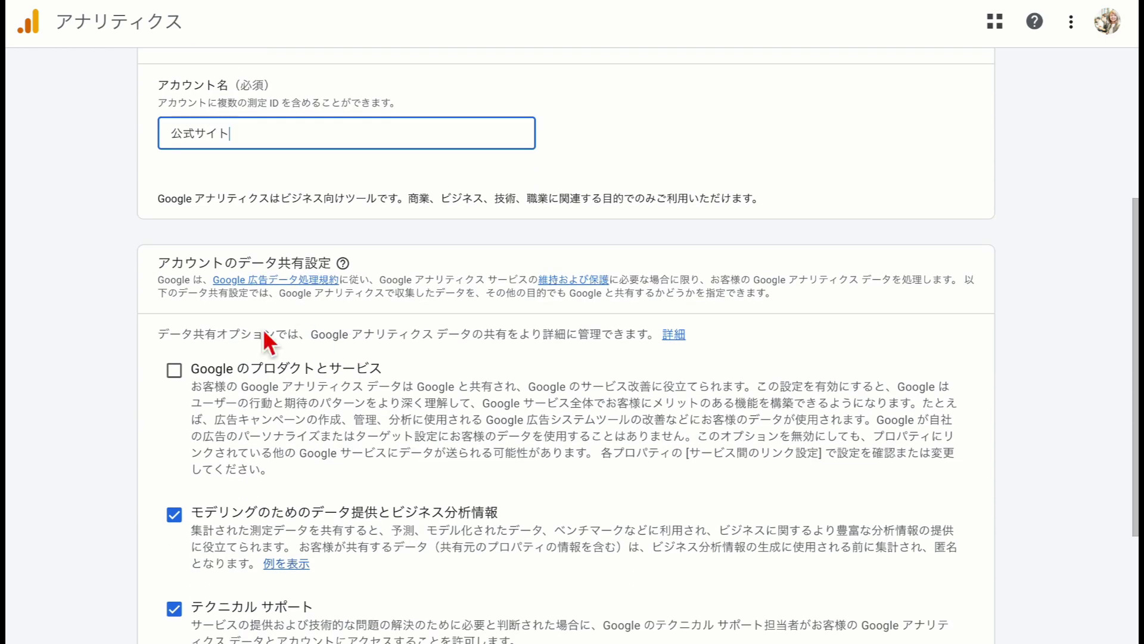
{"action": "scroll", "coordinate": [264, 333], "scroll_direction": "down", "scroll_amount": 3}
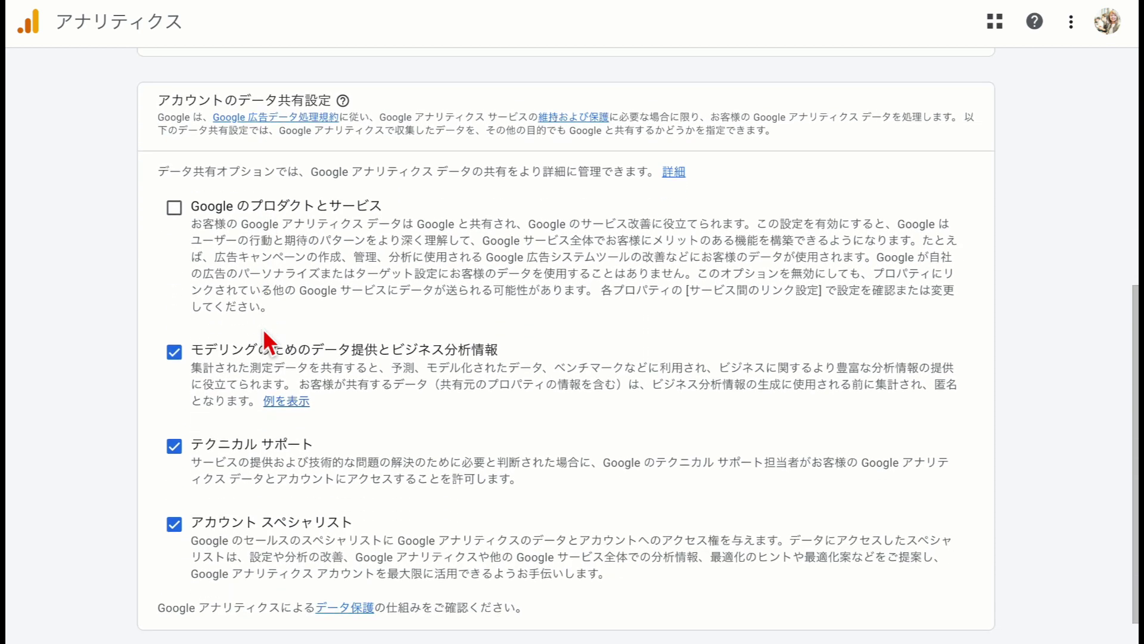
{"action": "left_click", "coordinate": [175, 208]}
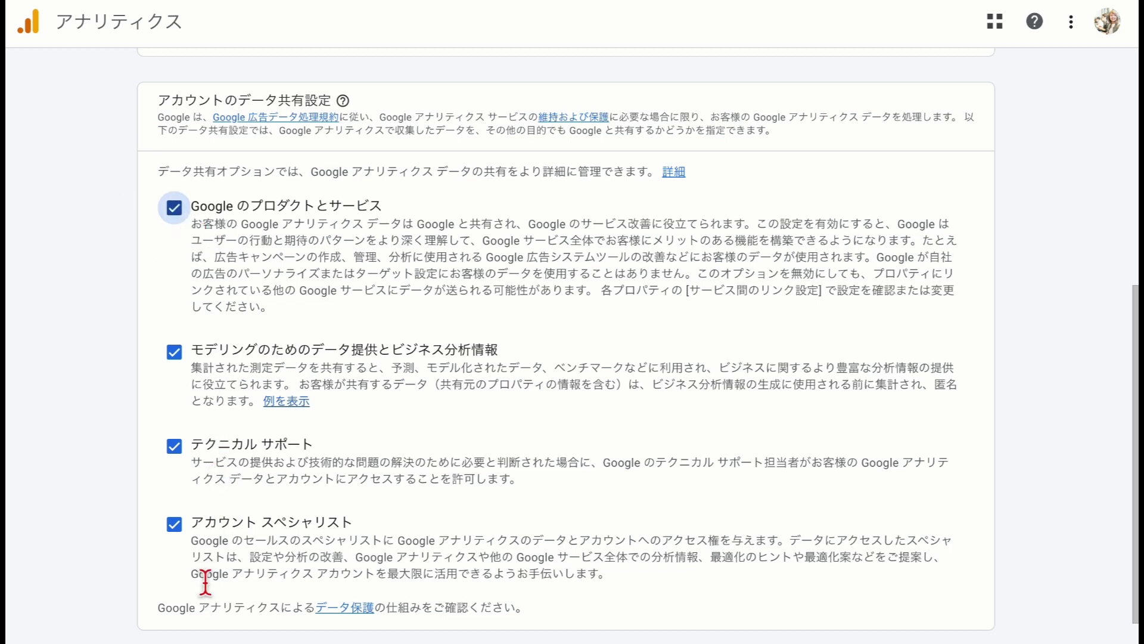
{"action": "scroll", "coordinate": [531, 530], "scroll_direction": "down", "scroll_amount": 2}
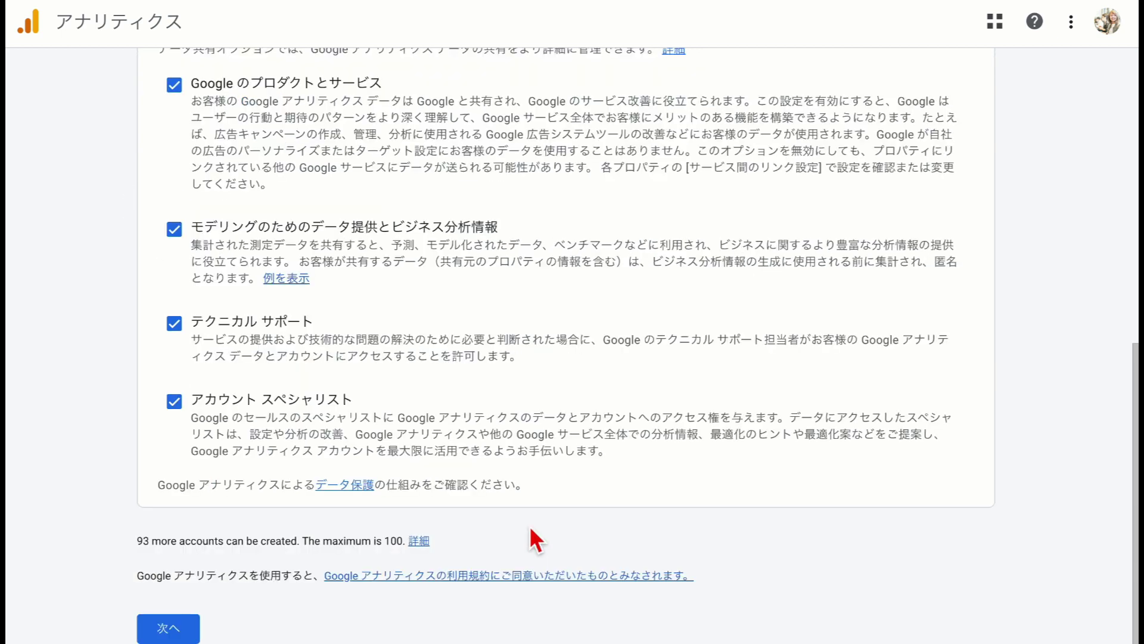
{"action": "left_click", "coordinate": [169, 628]}
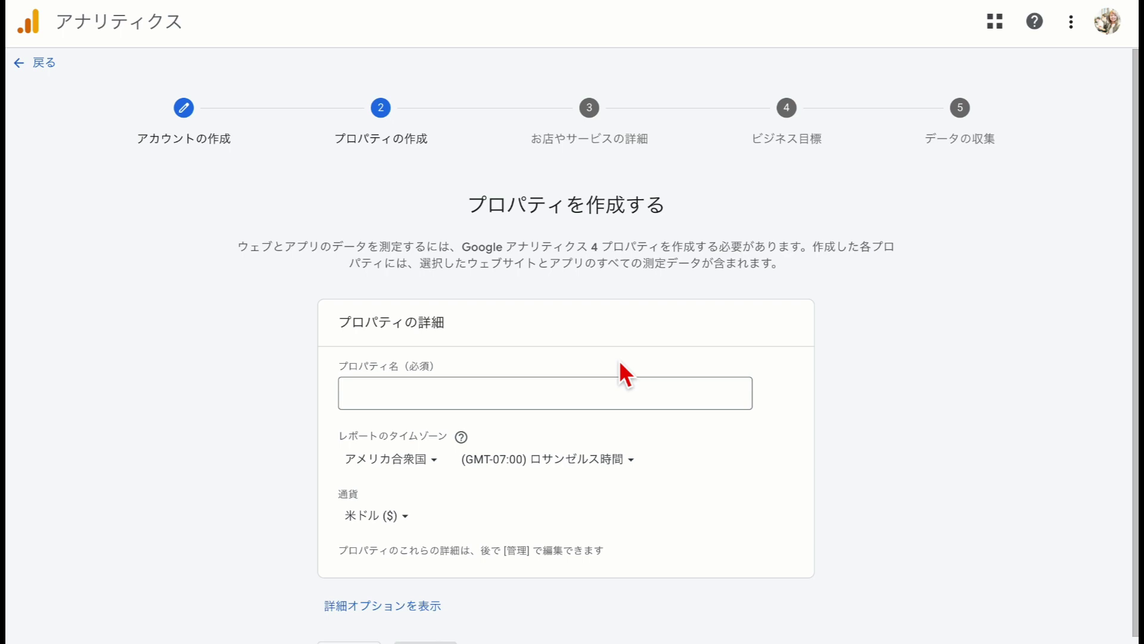
Paste in the property name and set the reporting time zone to 日本 (GMT+09:00)
{"action": "left_click", "coordinate": [382, 392]}
{"action": "key", "text": "ctrl+v"}
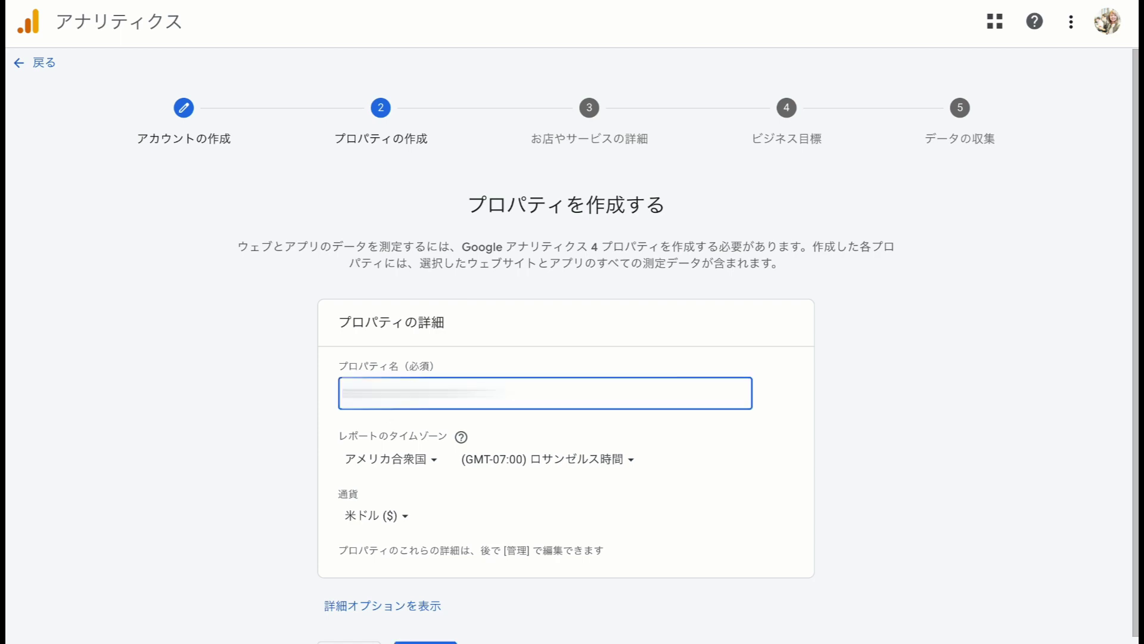
{"action": "left_click", "coordinate": [442, 472]}
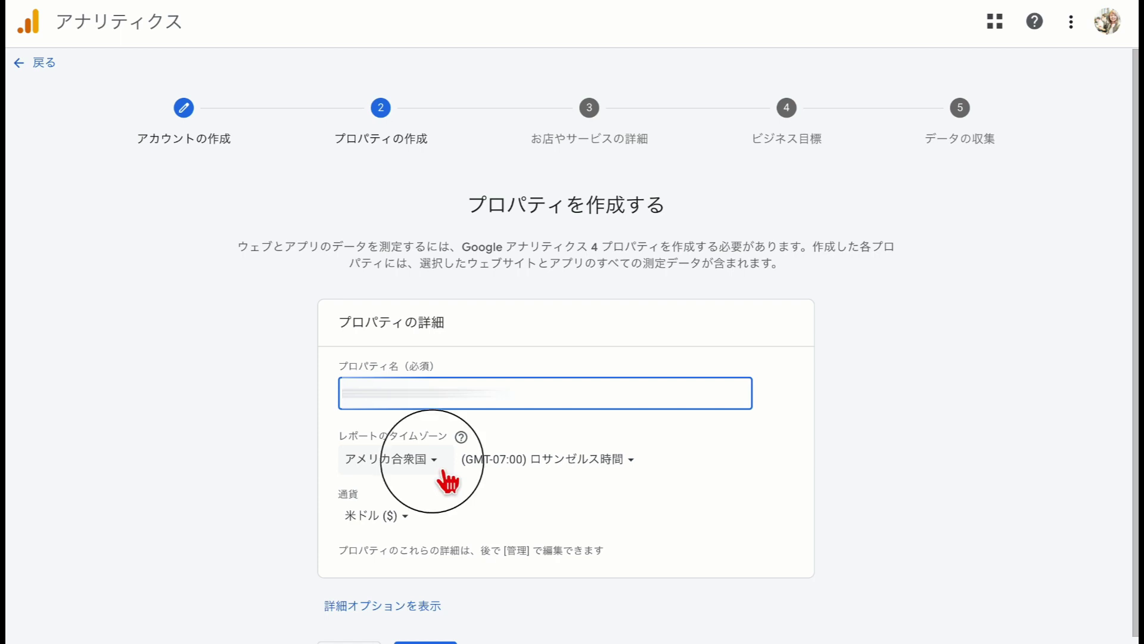
{"action": "type", "text": "n"}
{"action": "key", "text": "Return"}
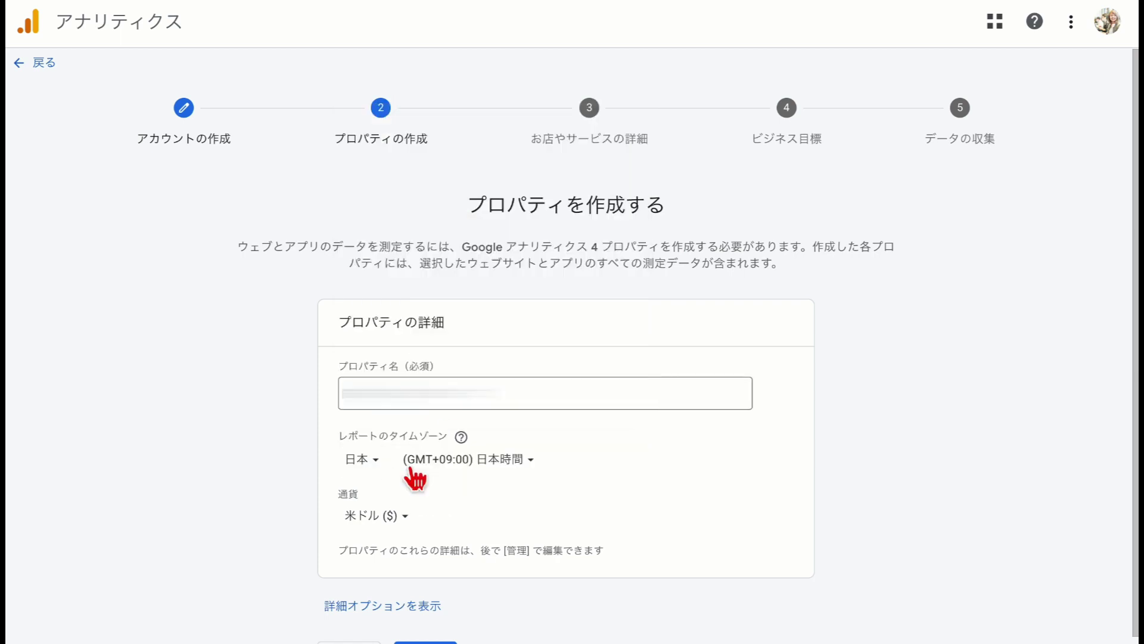
Set the property's currency to 日本円 (¥) and continue to the business details
{"action": "left_click", "coordinate": [396, 524]}
{"action": "type", "text": "にhon"}
{"action": "key", "text": "space"}
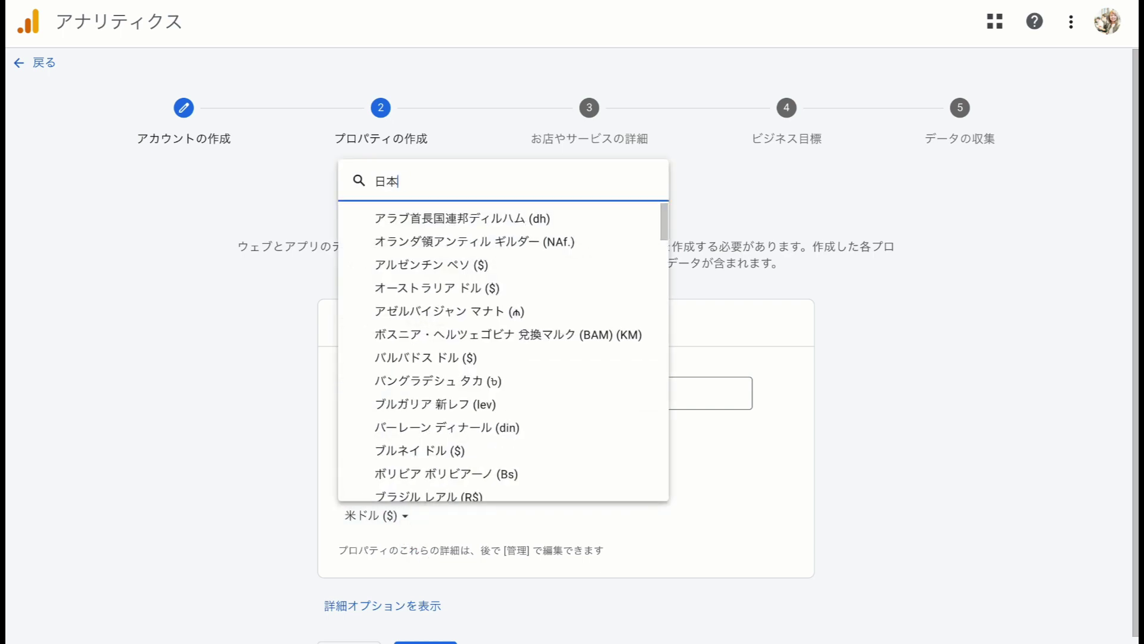
{"action": "key", "text": "Return"}
{"action": "left_click", "coordinate": [417, 485]}
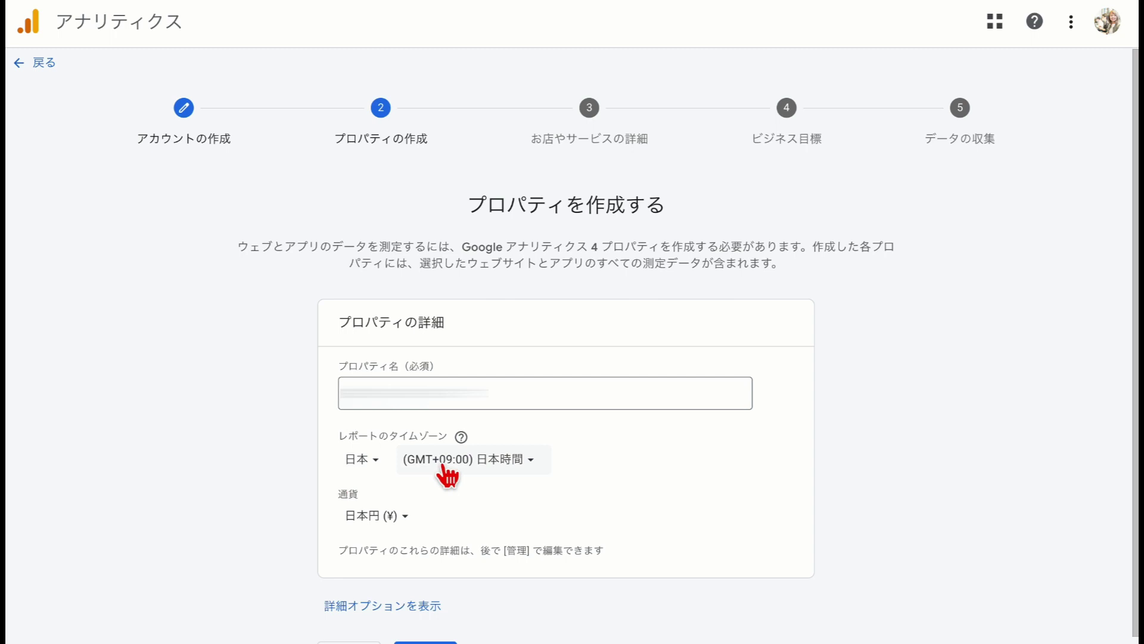
{"action": "scroll", "coordinate": [446, 474], "scroll_direction": "down", "scroll_amount": 1}
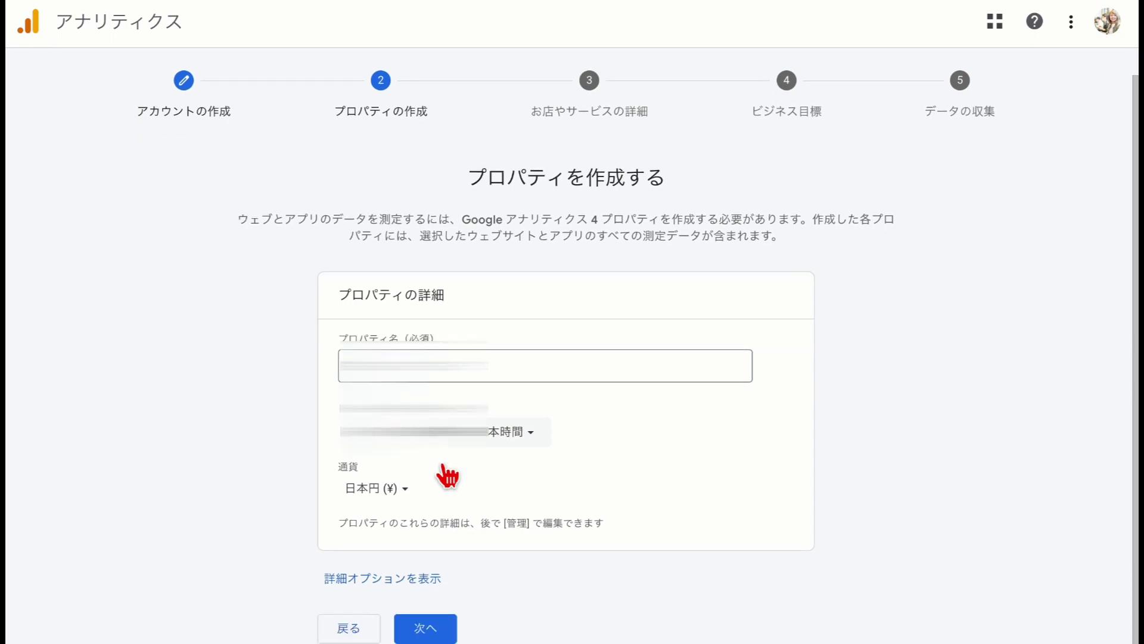
{"action": "left_click", "coordinate": [439, 637]}
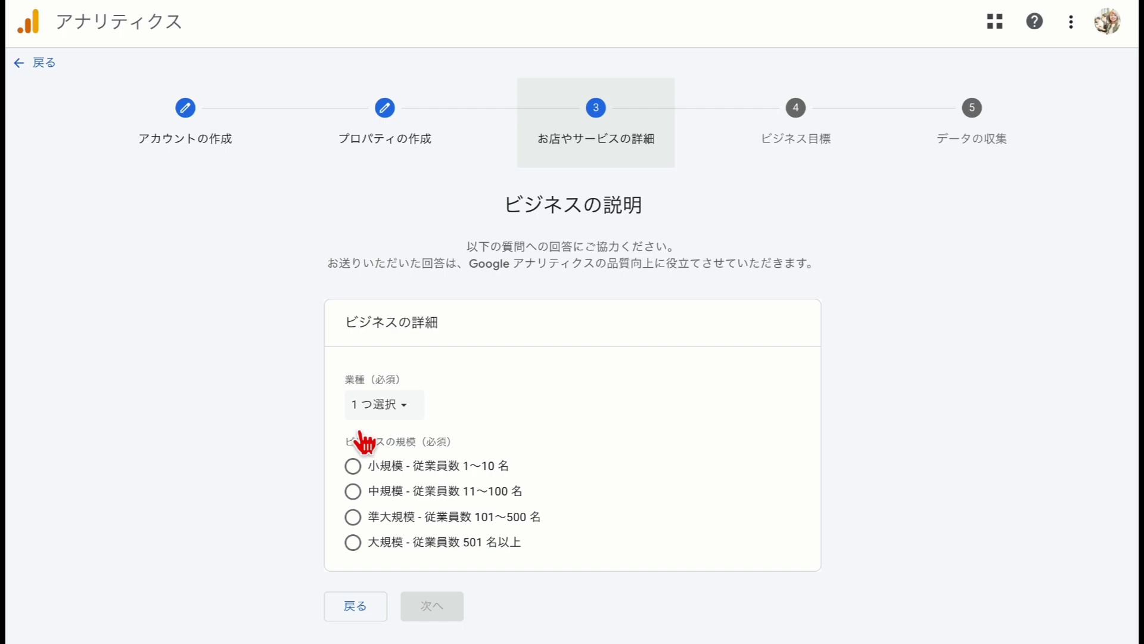
Set the industry to その他のビジネスのアクティビティ and the business size to 小規模 (従業員数 1〜10 名), and proceed to the business objectives
{"action": "left_click", "coordinate": [410, 411]}
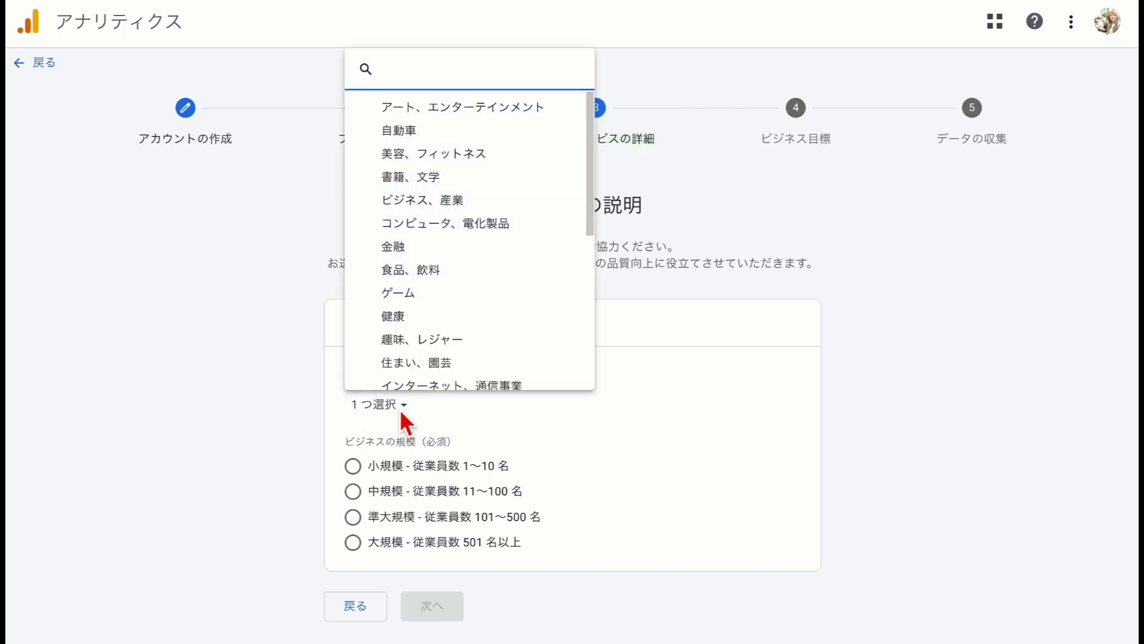
{"action": "scroll", "coordinate": [516, 260], "scroll_direction": "down", "scroll_amount": 5}
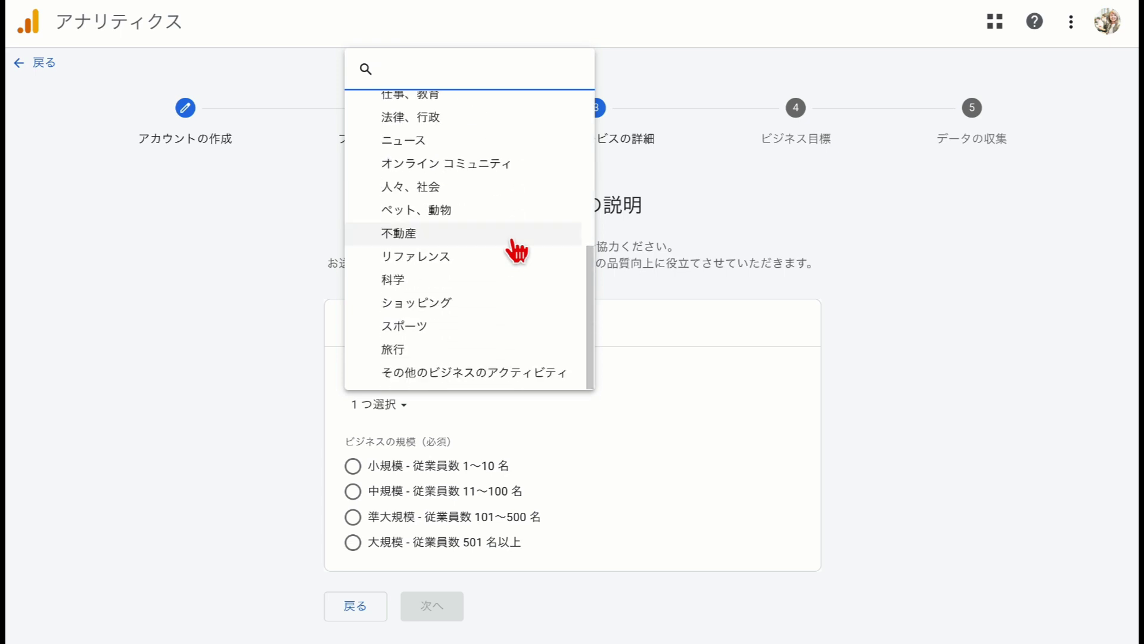
{"action": "scroll", "coordinate": [516, 251], "scroll_direction": "up", "scroll_amount": 2}
{"action": "scroll", "coordinate": [516, 252], "scroll_direction": "down", "scroll_amount": 2}
{"action": "scroll", "coordinate": [516, 251], "scroll_direction": "up", "scroll_amount": 3}
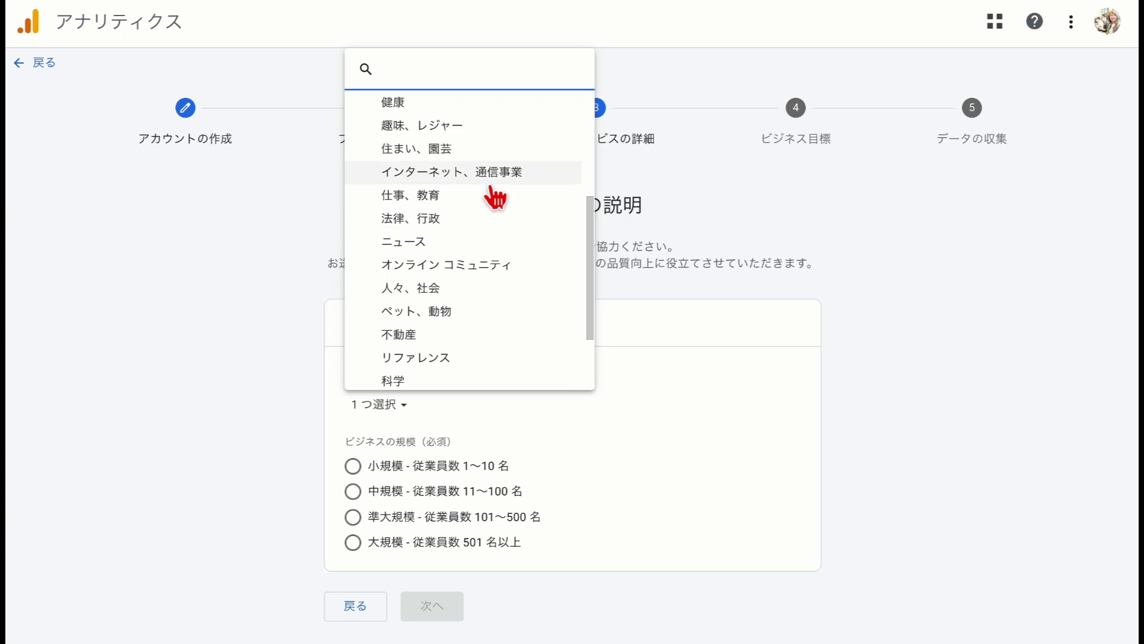
{"action": "scroll", "coordinate": [447, 235], "scroll_direction": "up", "scroll_amount": 3}
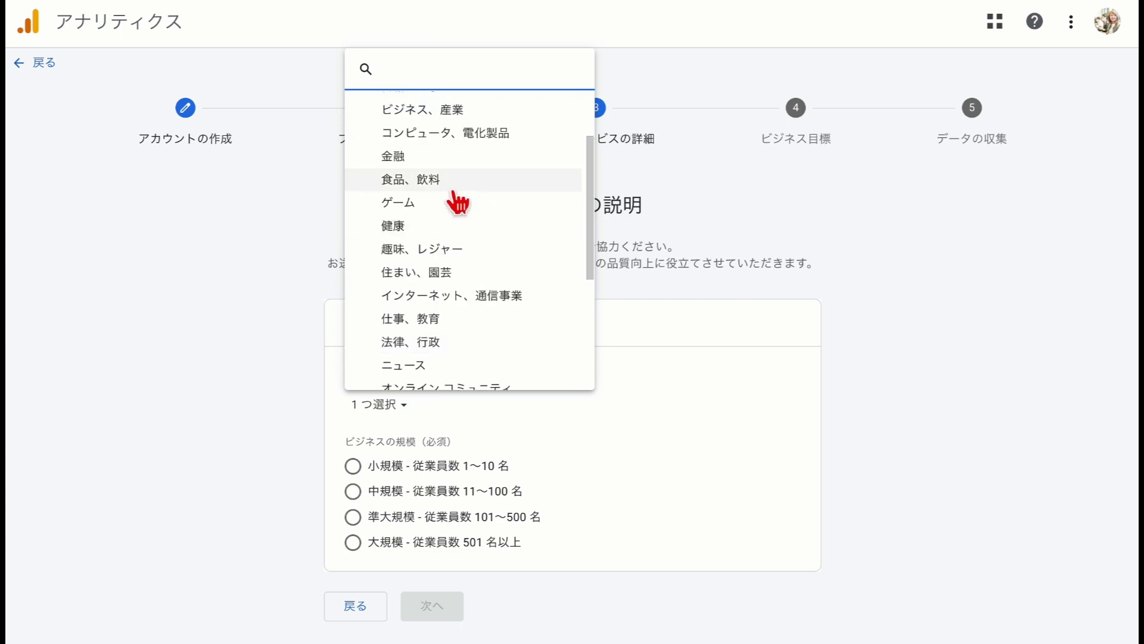
{"action": "scroll", "coordinate": [435, 289], "scroll_direction": "down", "scroll_amount": 3}
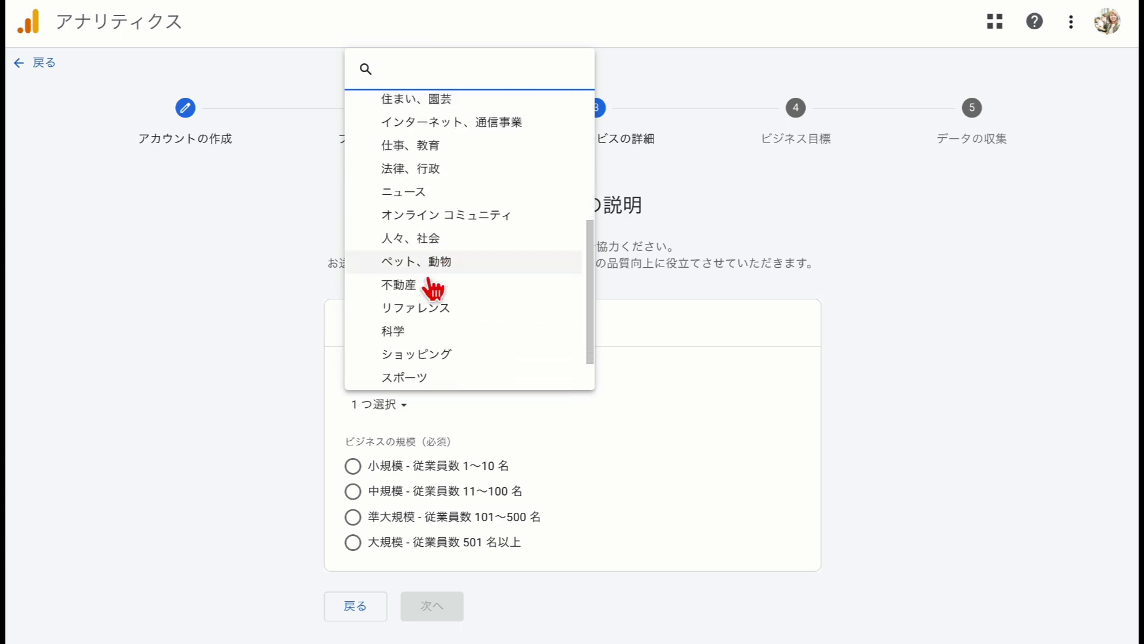
{"action": "scroll", "coordinate": [435, 289], "scroll_direction": "down", "scroll_amount": 1}
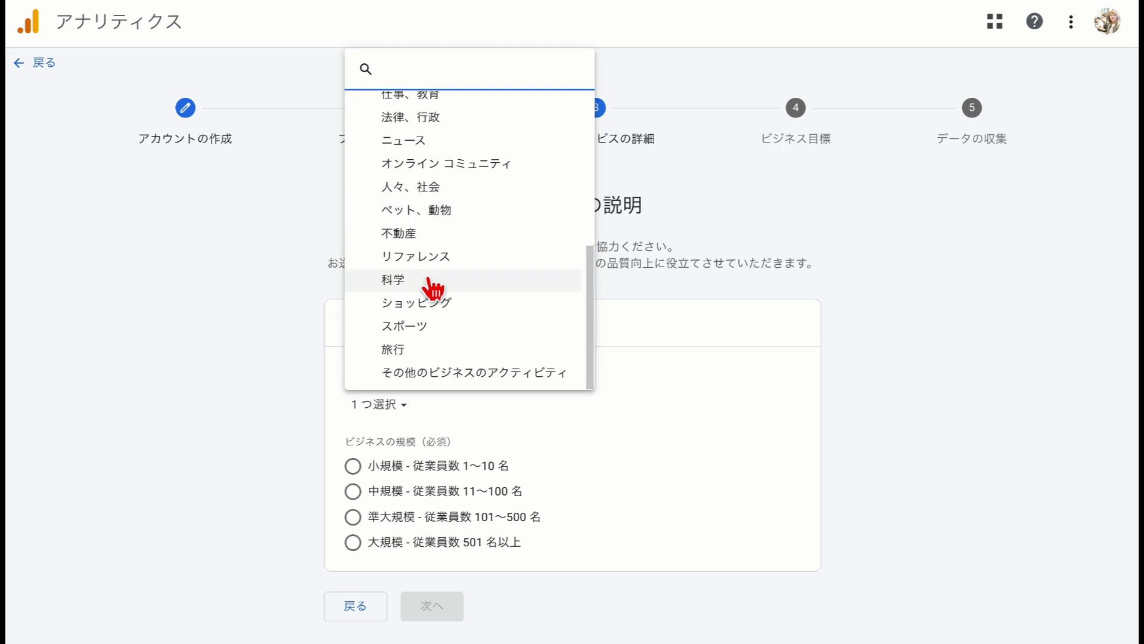
{"action": "scroll", "coordinate": [434, 287], "scroll_direction": "up", "scroll_amount": 3}
{"action": "scroll", "coordinate": [434, 286], "scroll_direction": "down", "scroll_amount": 3}
{"action": "left_click", "coordinate": [467, 372]}
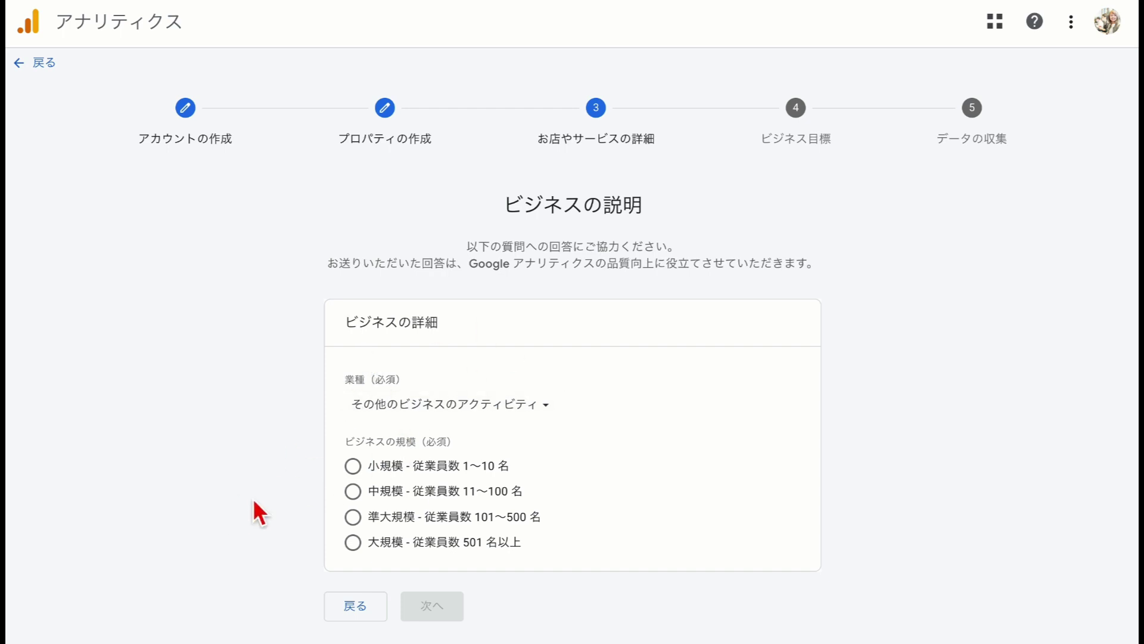
{"action": "left_click", "coordinate": [353, 466]}
{"action": "left_click", "coordinate": [434, 614]}
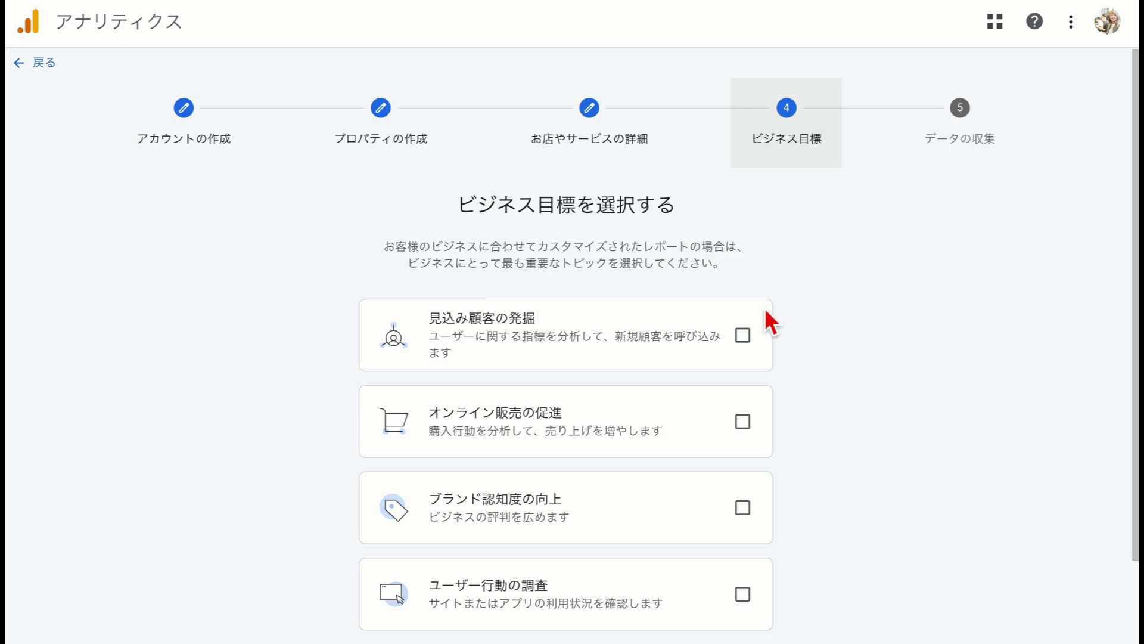
Choose the business objectives ブランド認知度の向上, ユーザー行動の調査 and 見込み顧客の発掘, and submit them to create the account
{"action": "scroll", "coordinate": [852, 269], "scroll_direction": "down", "scroll_amount": 2}
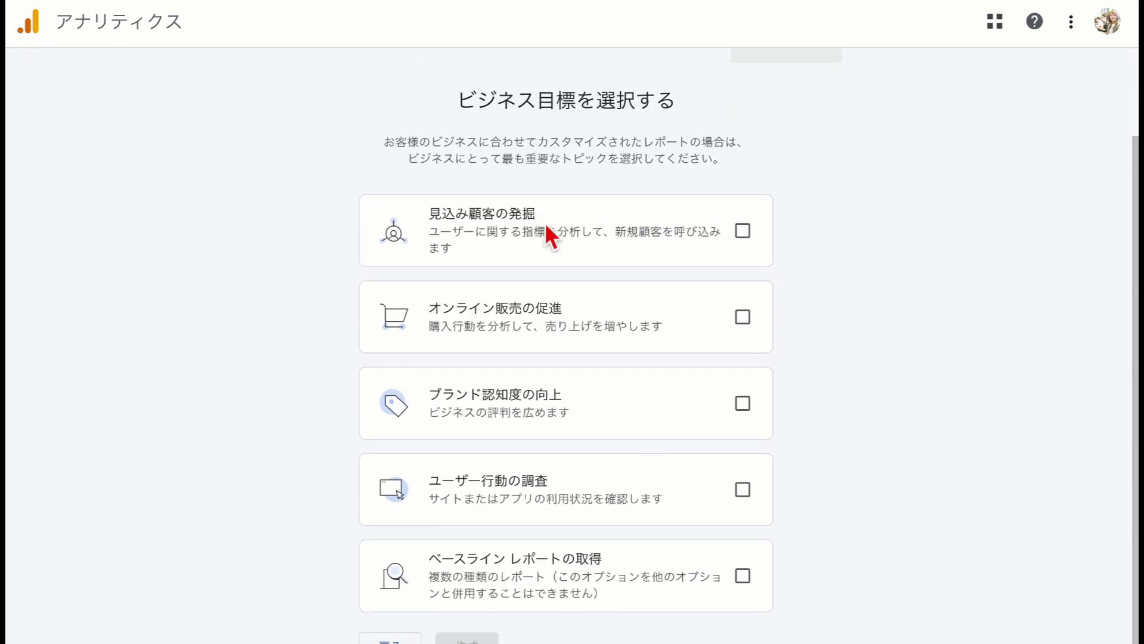
{"action": "scroll", "coordinate": [565, 484], "scroll_direction": "down", "scroll_amount": 1}
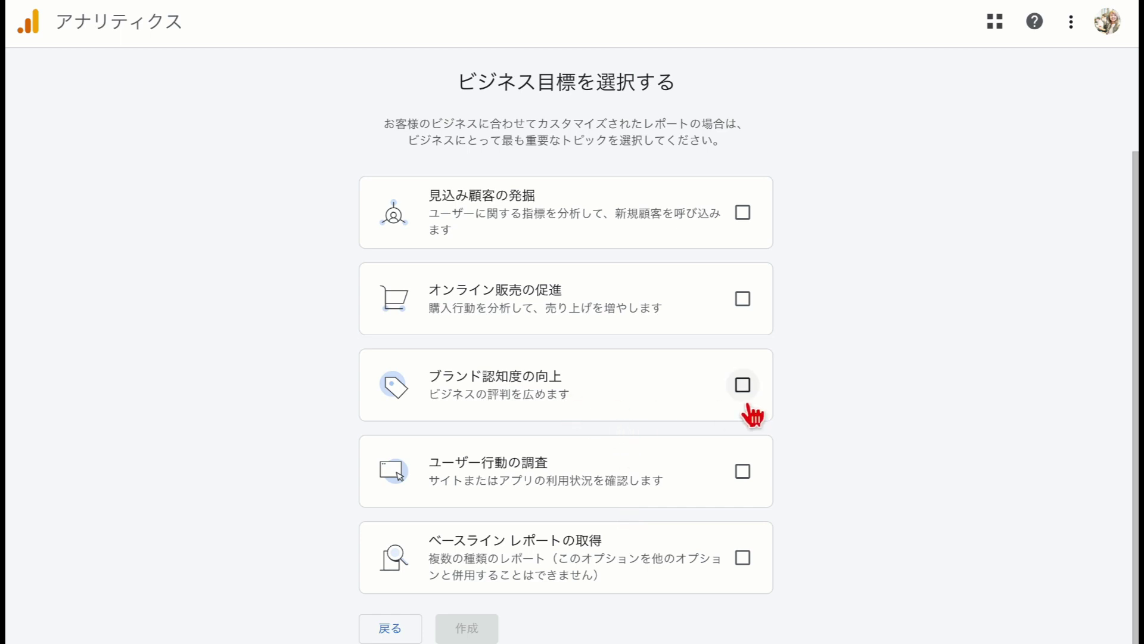
{"action": "left_click", "coordinate": [743, 385]}
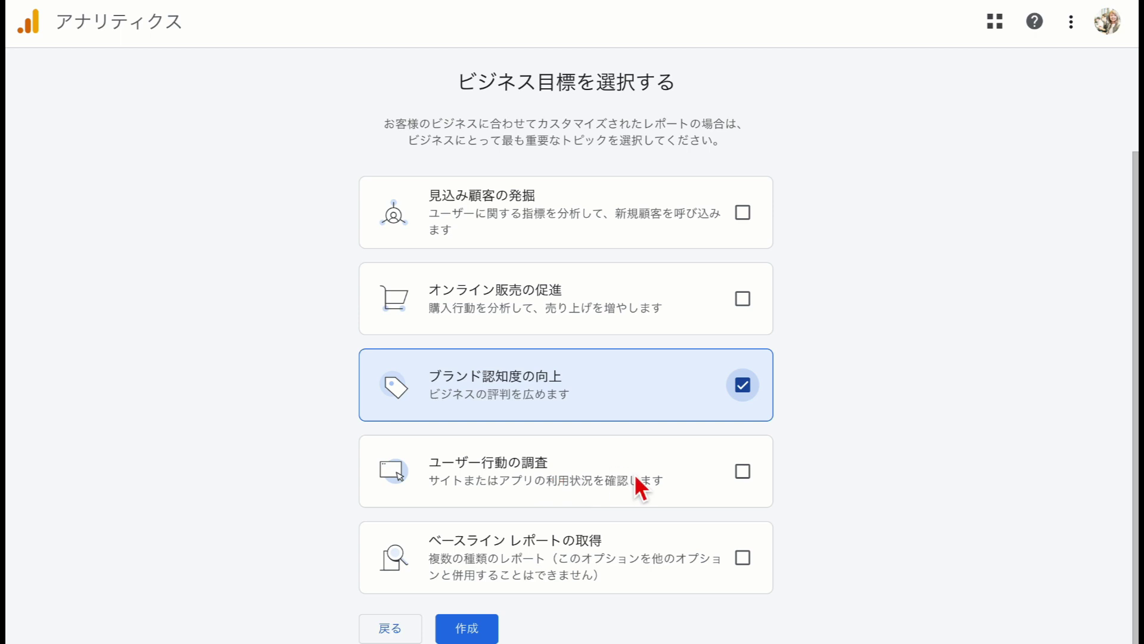
{"action": "left_click", "coordinate": [744, 471]}
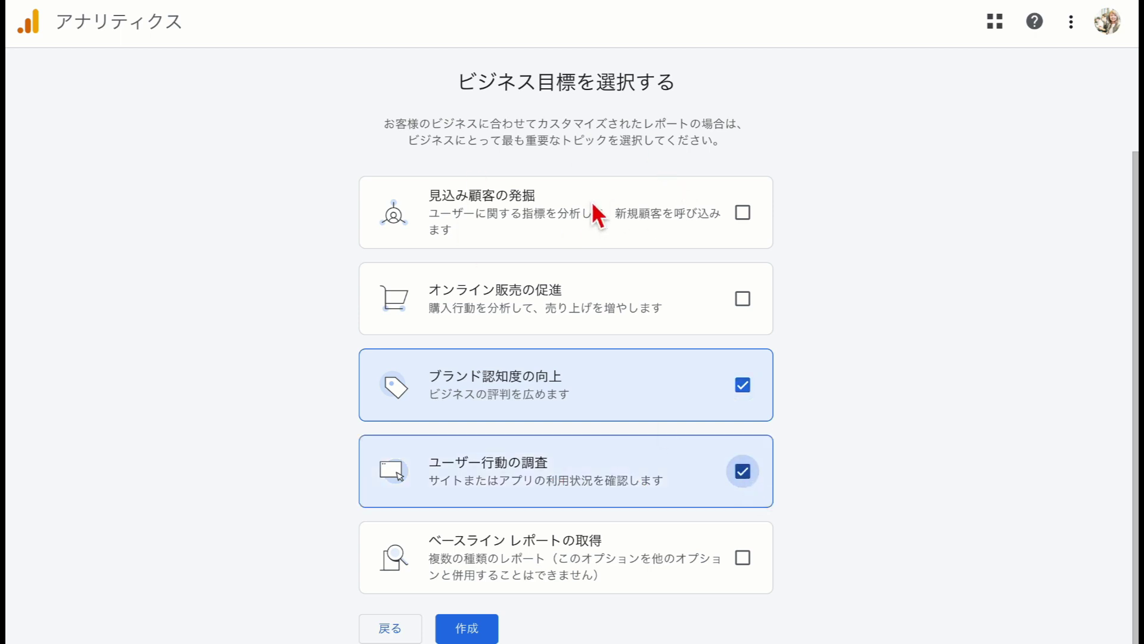
{"action": "left_click", "coordinate": [751, 225]}
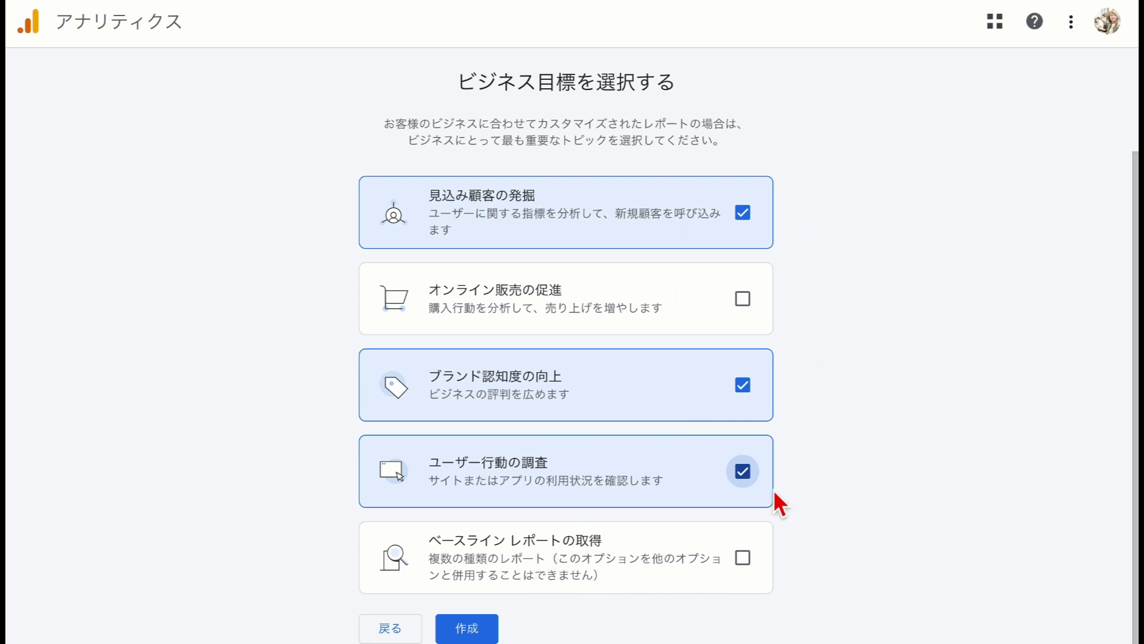
{"action": "left_click", "coordinate": [475, 626]}
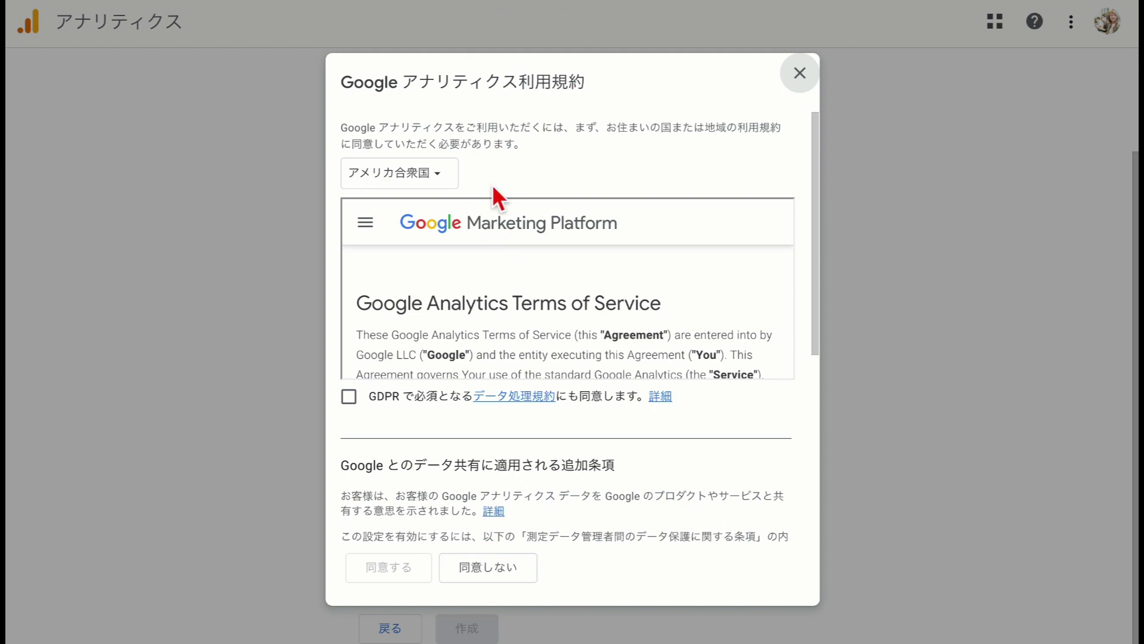
Set the country for the Google Analytics terms of service to 日本
{"action": "left_click", "coordinate": [441, 179]}
{"action": "type", "text": "にほん"}
{"action": "key", "text": "space"}
{"action": "key", "text": "Return"}
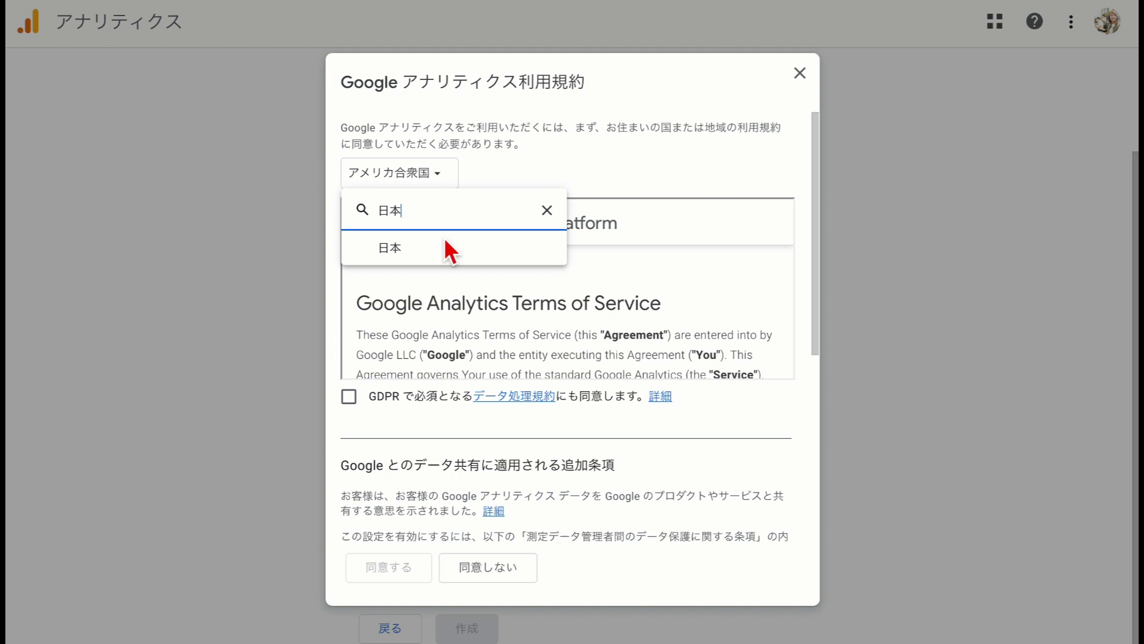
{"action": "left_click", "coordinate": [449, 249]}
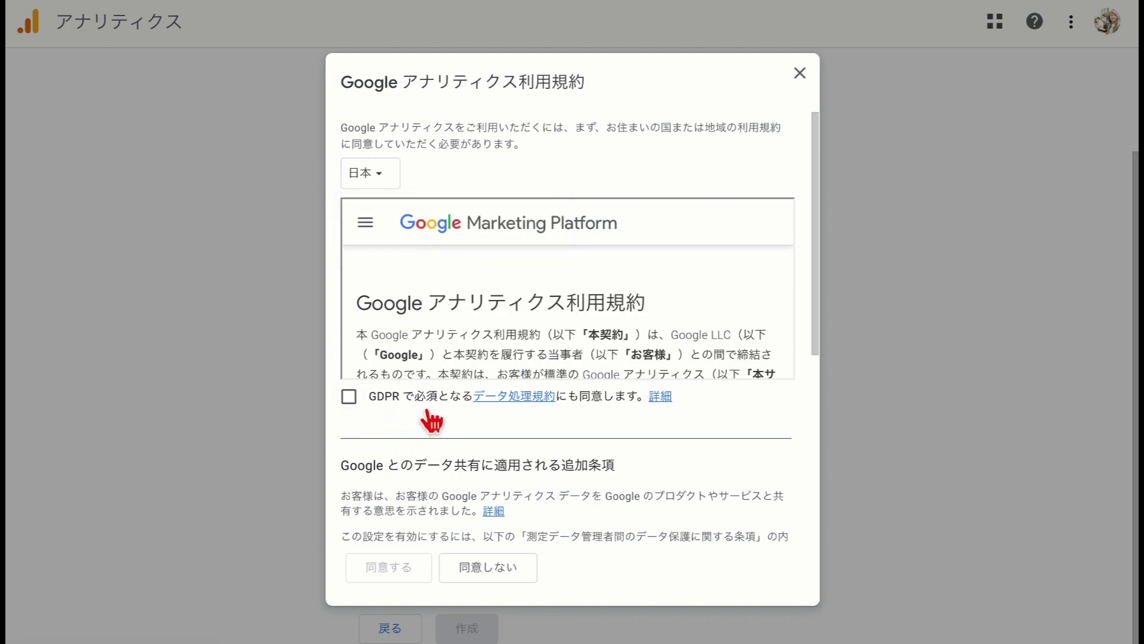
Agree to the GDPR データ処理規約 and read through the Google Analytics terms of service
{"action": "left_click", "coordinate": [351, 399]}
{"action": "scroll", "coordinate": [456, 349], "scroll_direction": "down", "scroll_amount": 1}
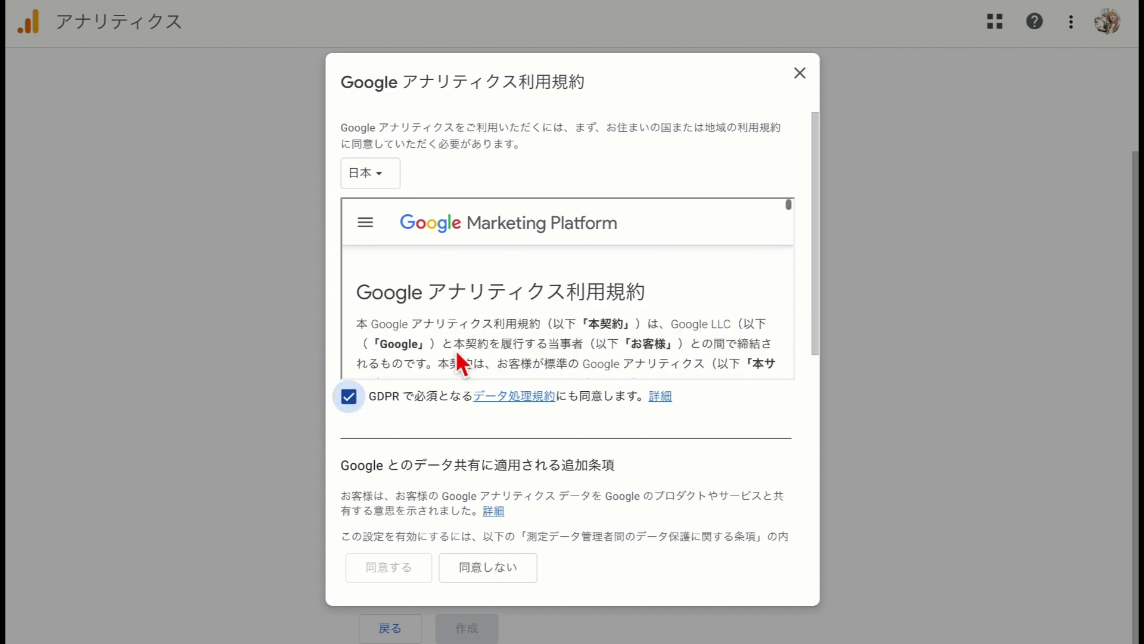
{"action": "scroll", "coordinate": [455, 349], "scroll_direction": "down", "scroll_amount": 3}
{"action": "scroll", "coordinate": [458, 355], "scroll_direction": "down", "scroll_amount": 5}
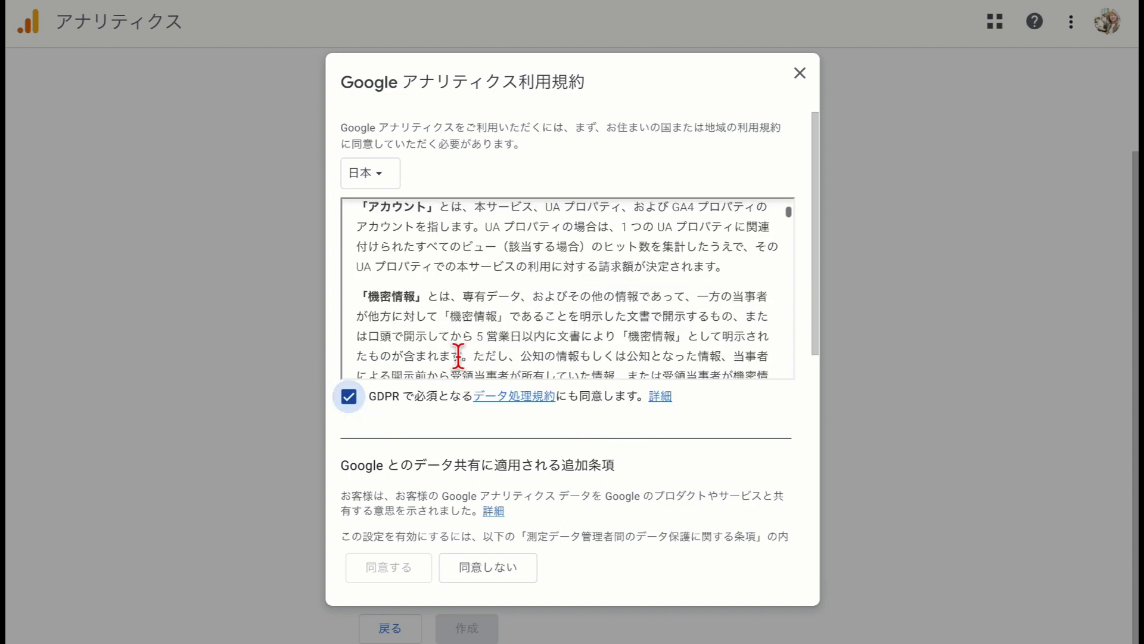
{"action": "scroll", "coordinate": [452, 349], "scroll_direction": "down", "scroll_amount": 8}
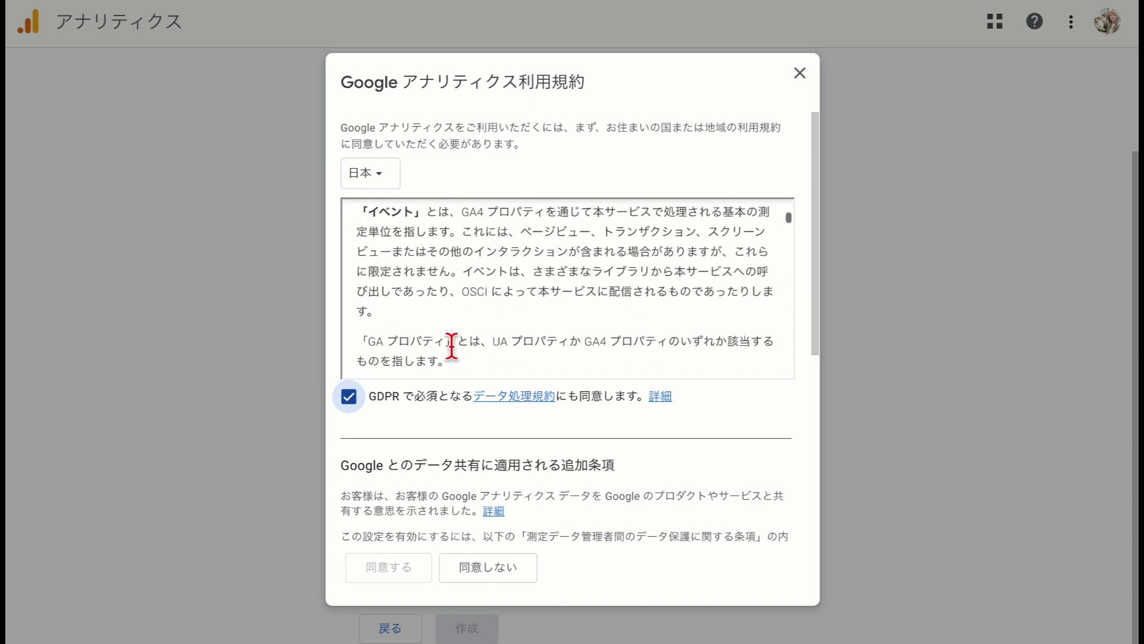
{"action": "scroll", "coordinate": [452, 348], "scroll_direction": "down", "scroll_amount": 8}
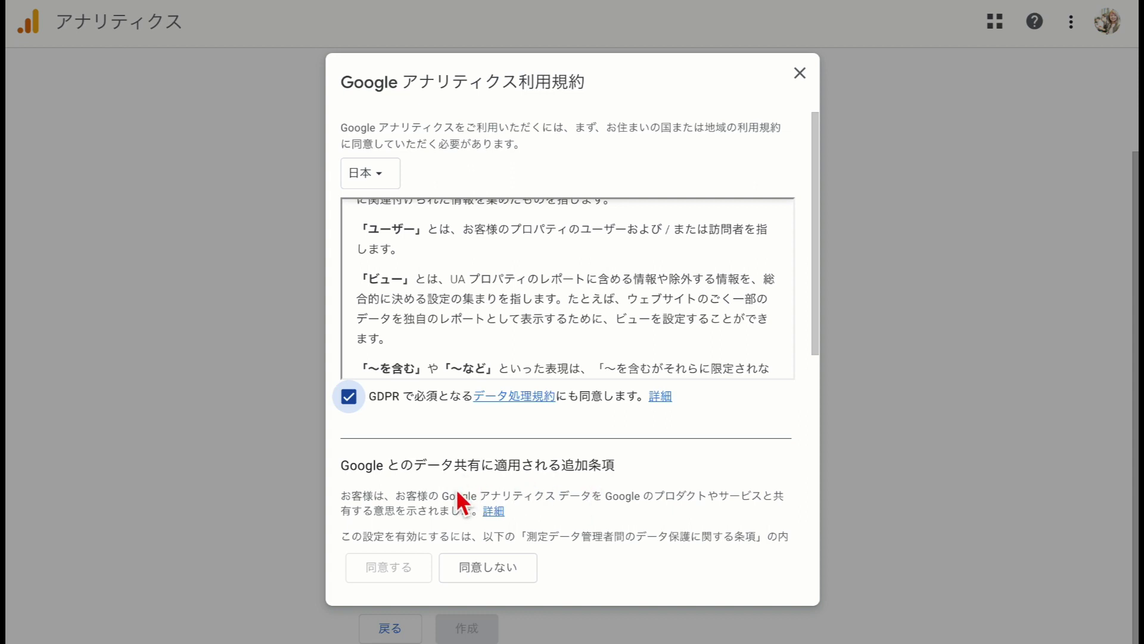
Review and agree to the 測定データ管理者間のデータ保護に関する条項, and accept the Google Analytics terms of service
{"action": "scroll", "coordinate": [456, 488], "scroll_direction": "down", "scroll_amount": 3}
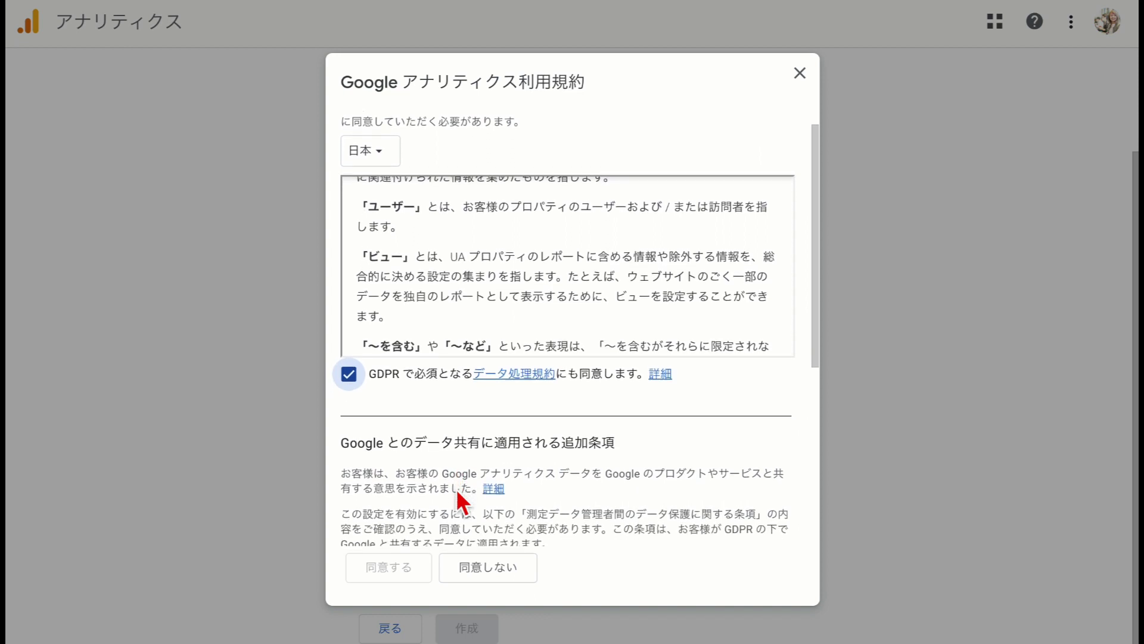
{"action": "scroll", "coordinate": [452, 484], "scroll_direction": "down", "scroll_amount": 6}
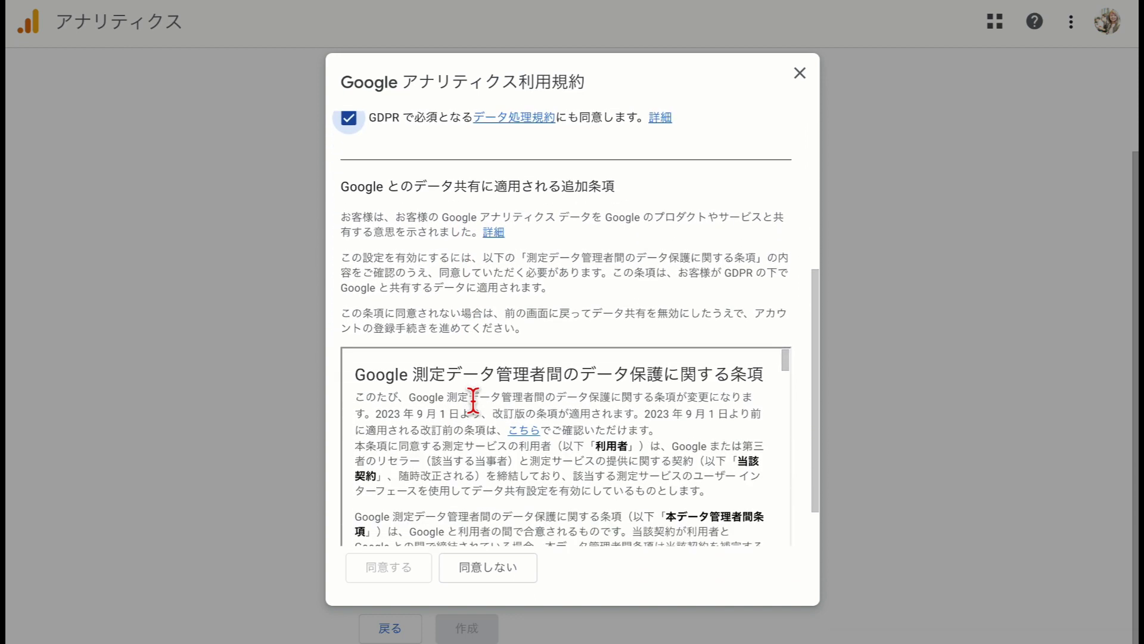
{"action": "scroll", "coordinate": [417, 398], "scroll_direction": "down", "scroll_amount": 4}
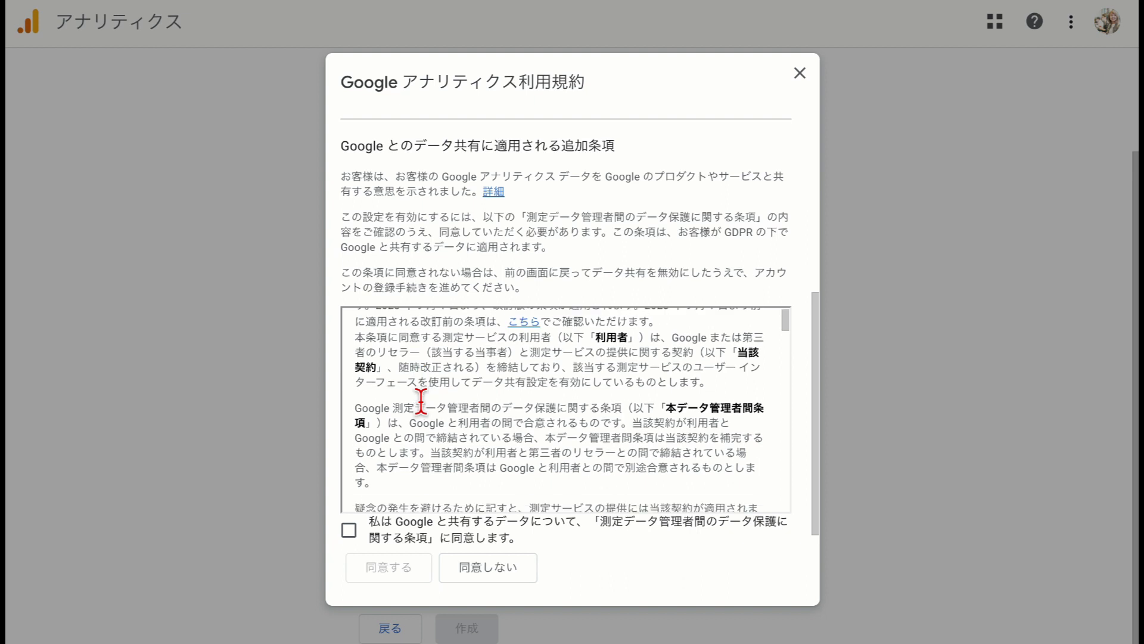
{"action": "scroll", "coordinate": [521, 255], "scroll_direction": "down", "scroll_amount": 1}
{"action": "scroll", "coordinate": [480, 435], "scroll_direction": "down", "scroll_amount": 4}
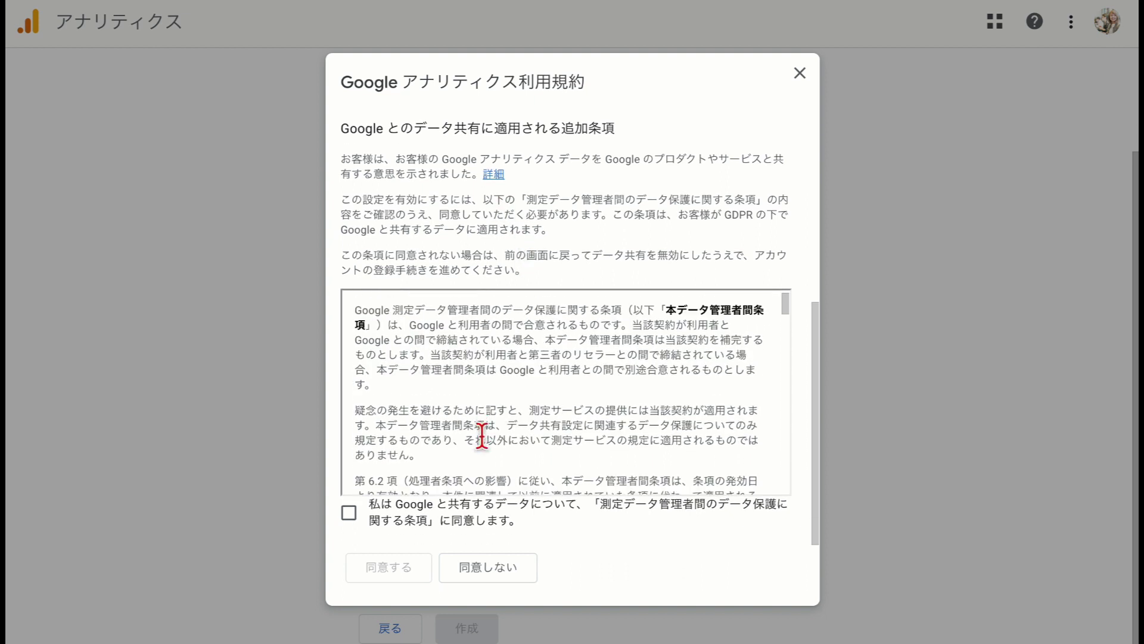
{"action": "scroll", "coordinate": [477, 427], "scroll_direction": "down", "scroll_amount": 10}
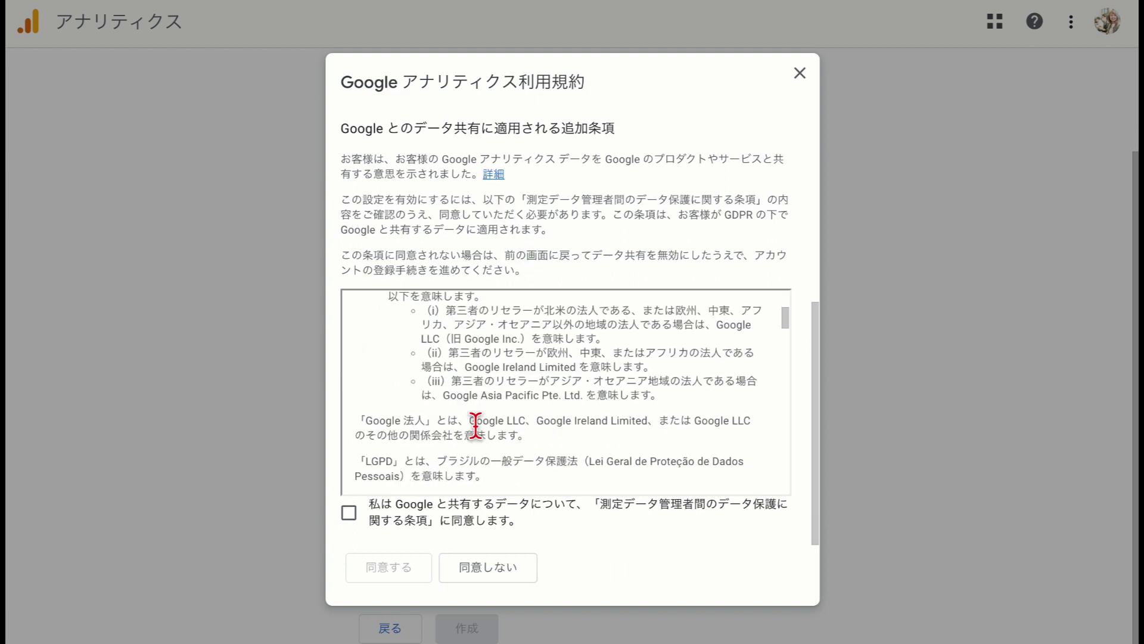
{"action": "scroll", "coordinate": [476, 427], "scroll_direction": "down", "scroll_amount": 10}
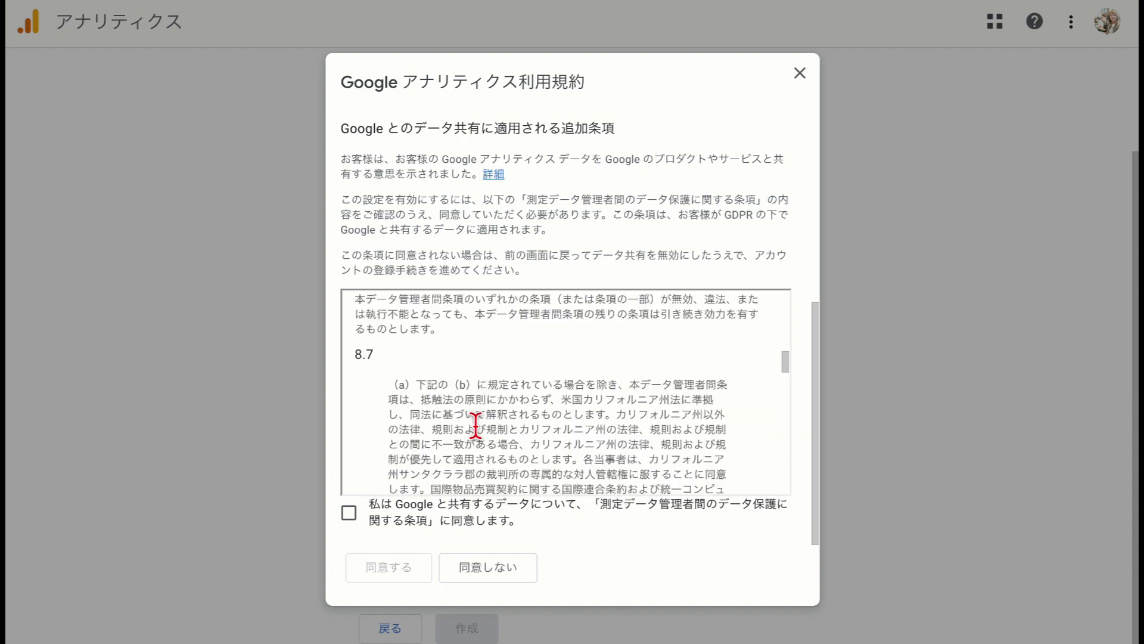
{"action": "scroll", "coordinate": [477, 430], "scroll_direction": "down", "scroll_amount": 8}
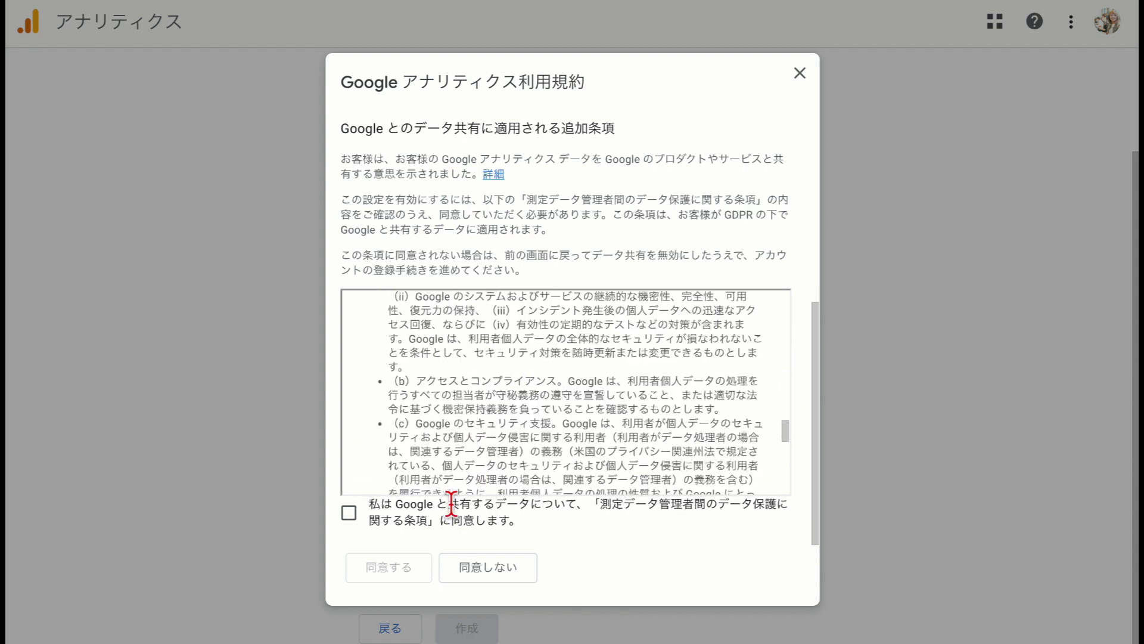
{"action": "left_click", "coordinate": [365, 520]}
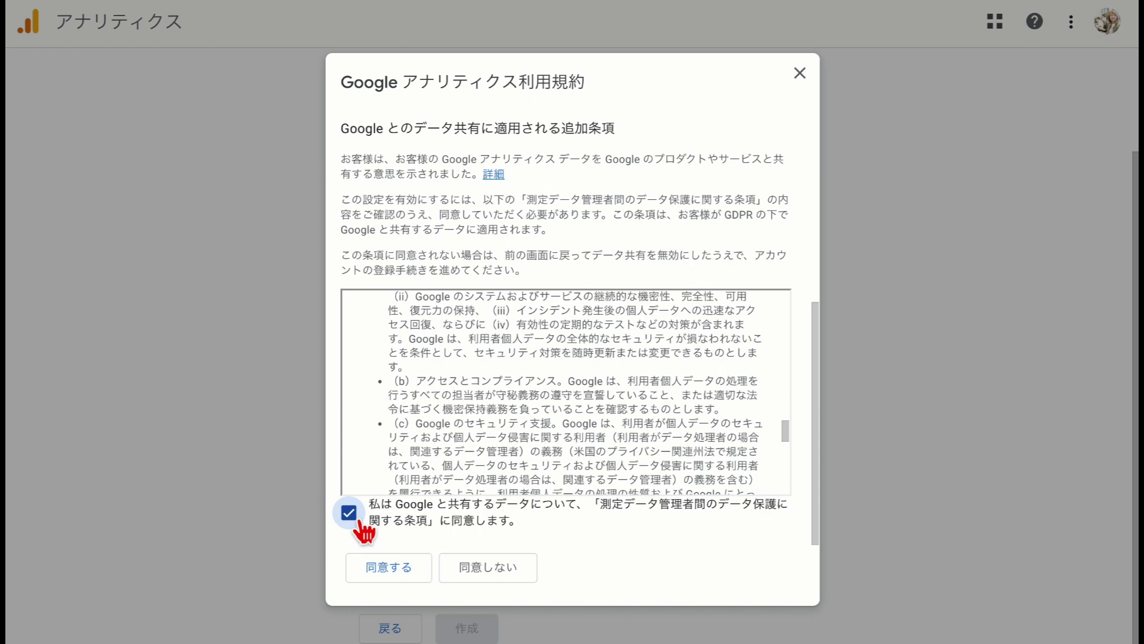
{"action": "scroll", "coordinate": [474, 449], "scroll_direction": "down", "scroll_amount": 5}
{"action": "scroll", "coordinate": [459, 426], "scroll_direction": "down", "scroll_amount": 8}
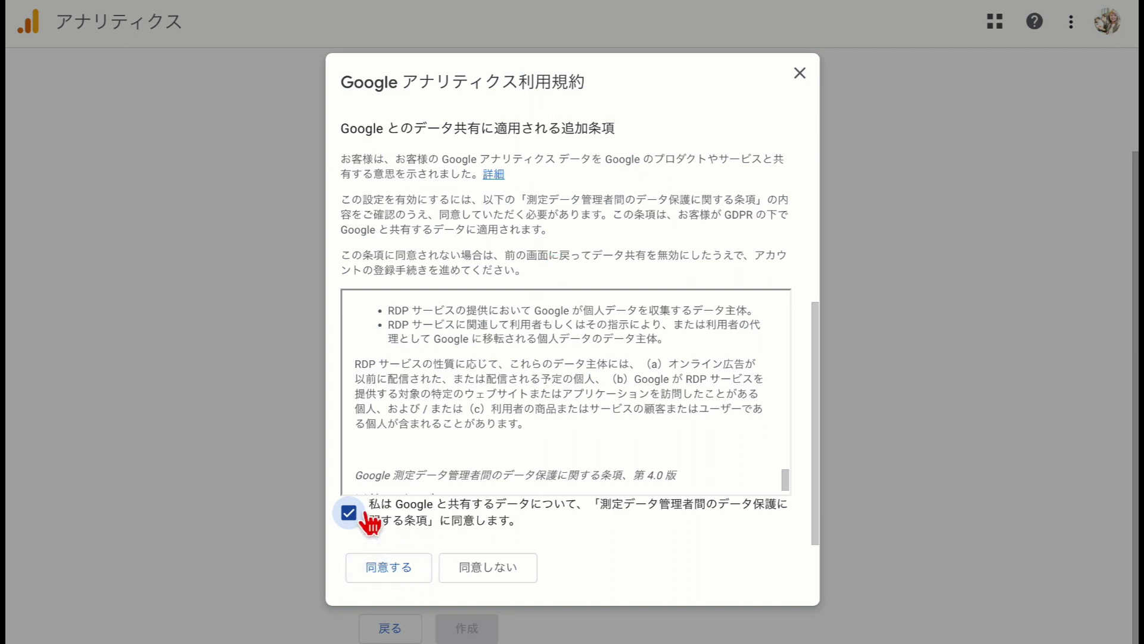
{"action": "left_click", "coordinate": [391, 579]}
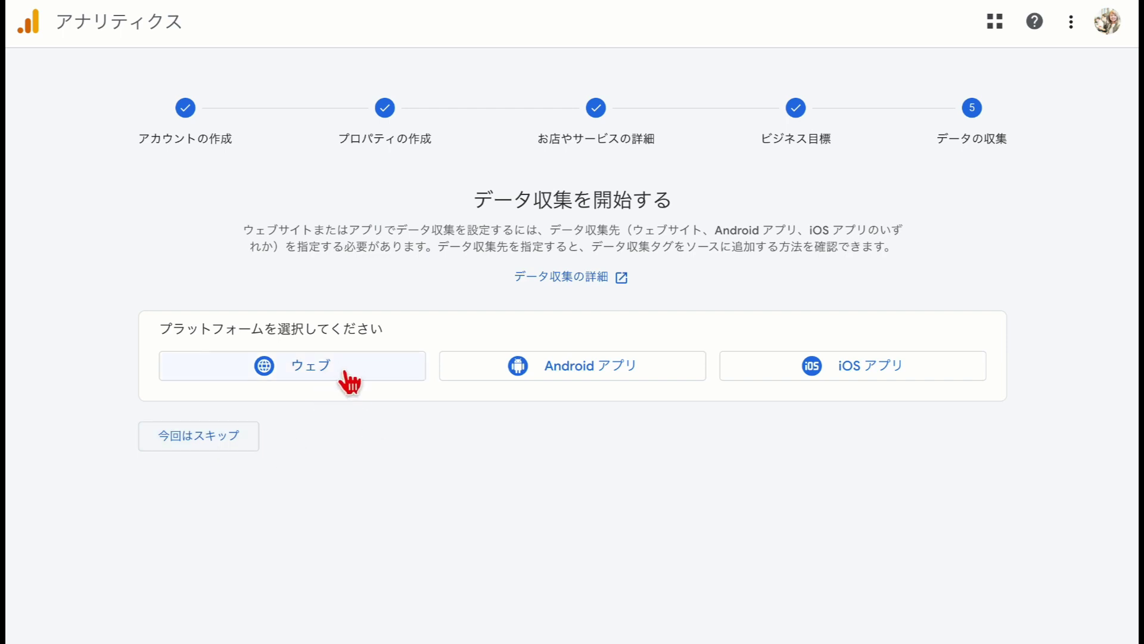
{"action": "left_click", "coordinate": [328, 379]}
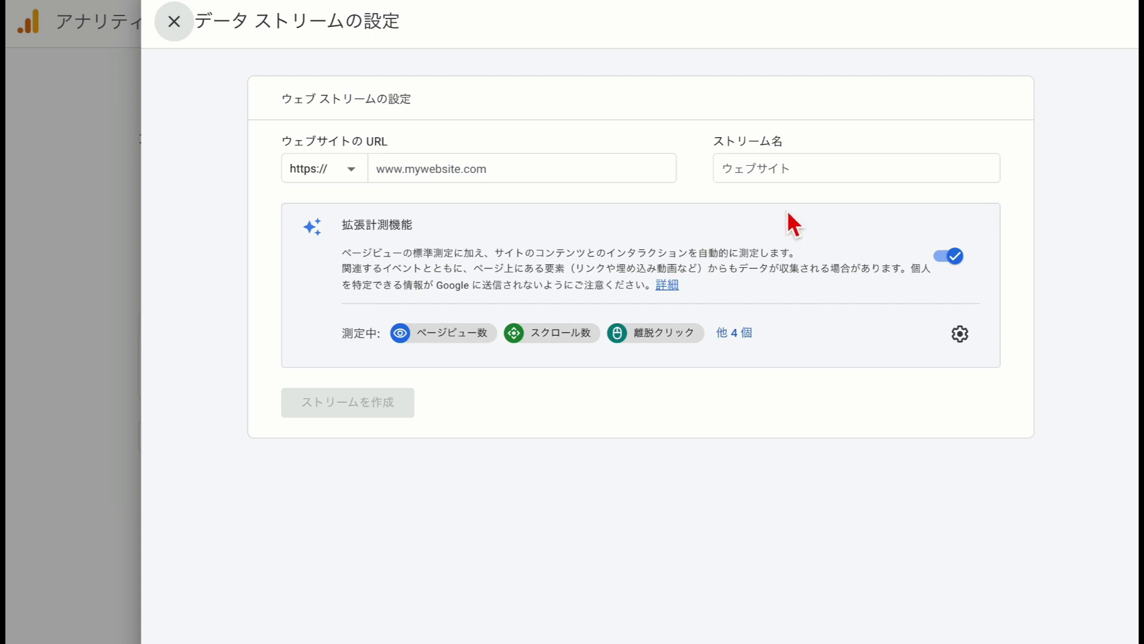
{"action": "left_click", "coordinate": [443, 181]}
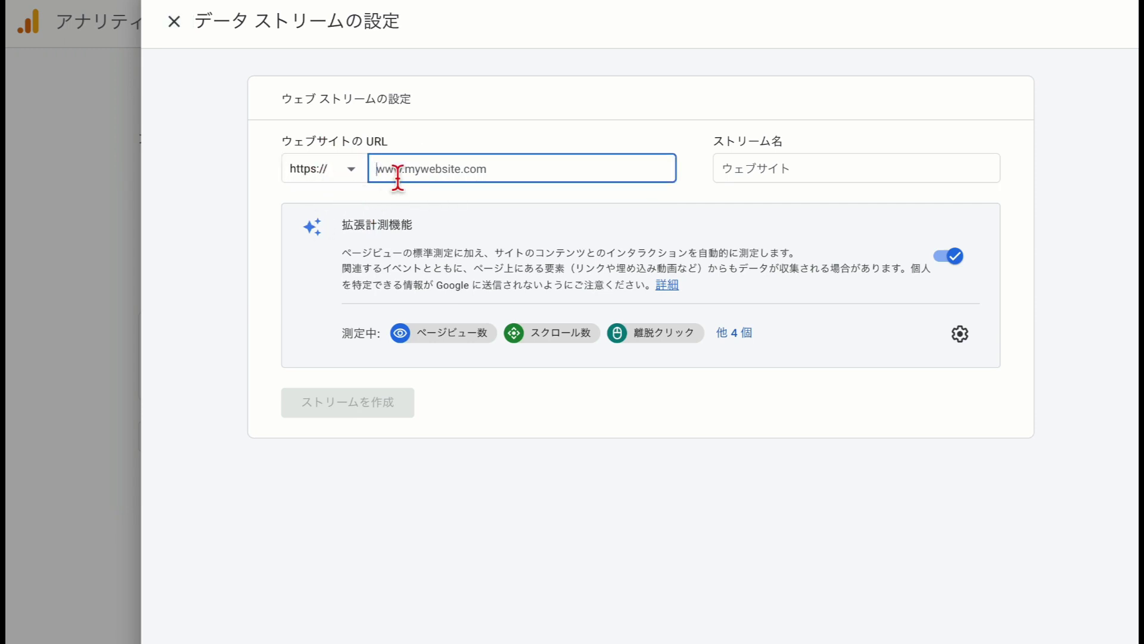
{"action": "left_click", "coordinate": [361, 178]}
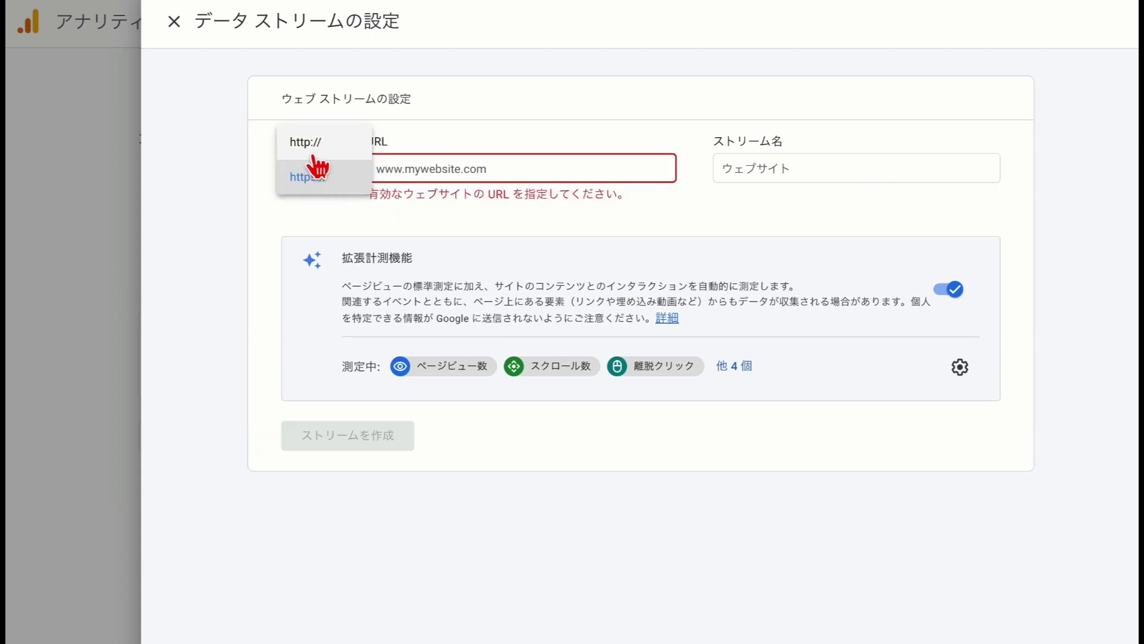
{"action": "left_click", "coordinate": [325, 190]}
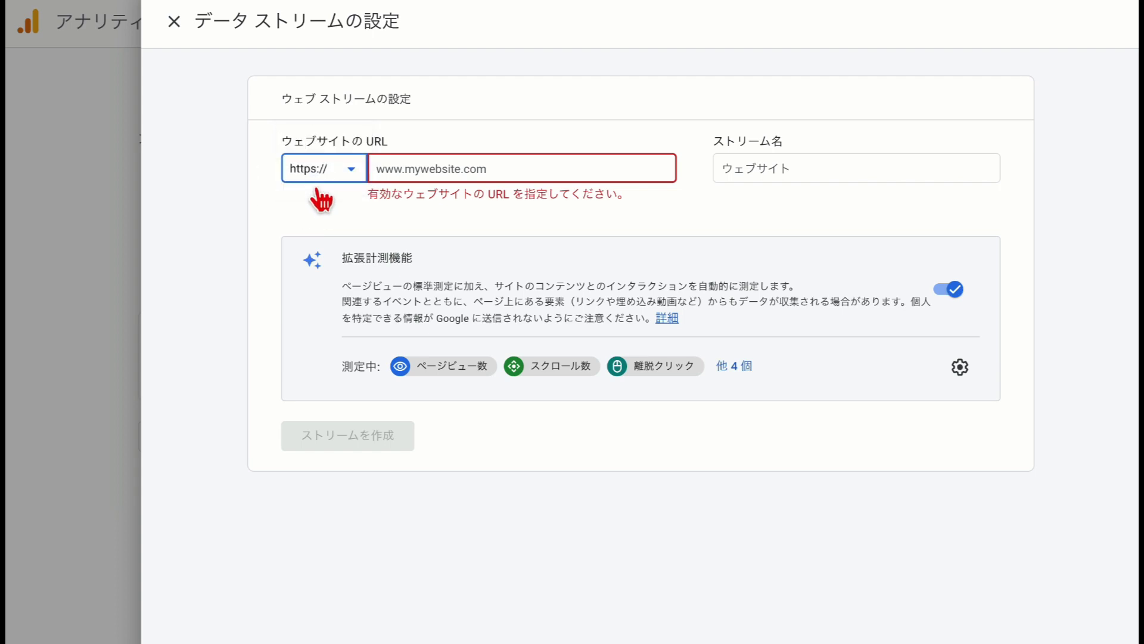
{"action": "left_click", "coordinate": [417, 178]}
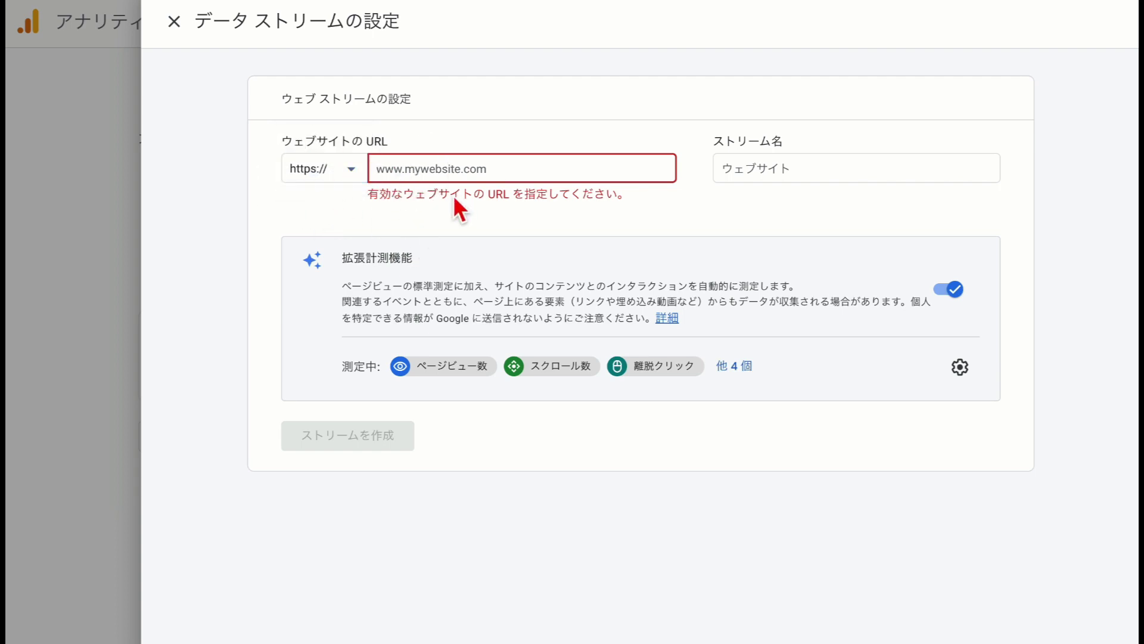
{"action": "key", "text": "ctrl+v"}
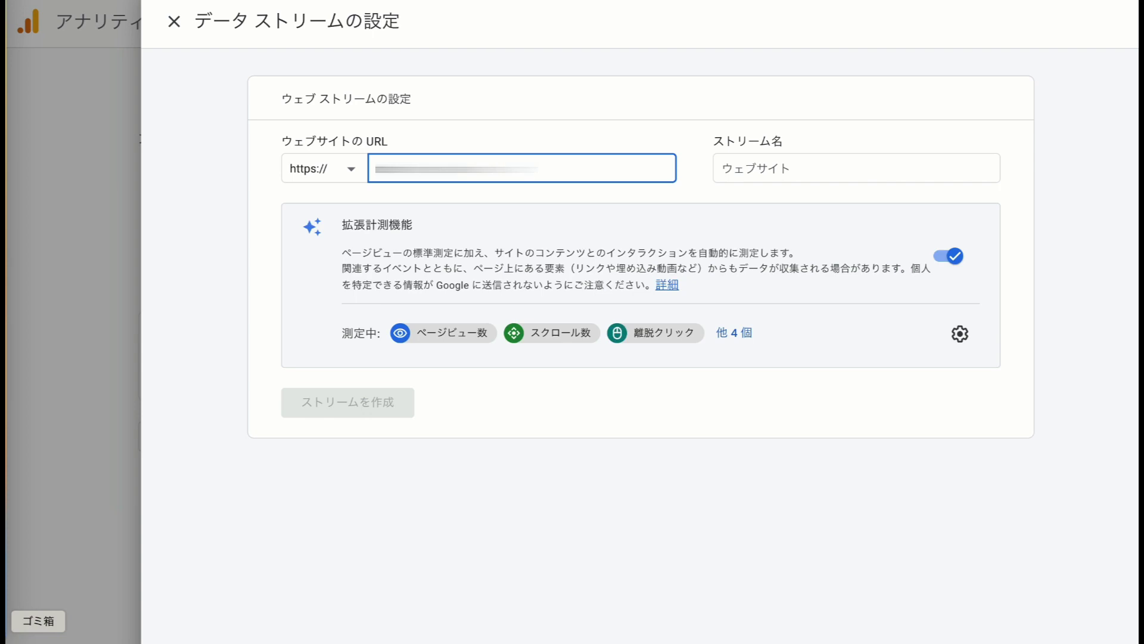
{"action": "left_click", "coordinate": [831, 174]}
{"action": "key", "text": "ctrl+v"}
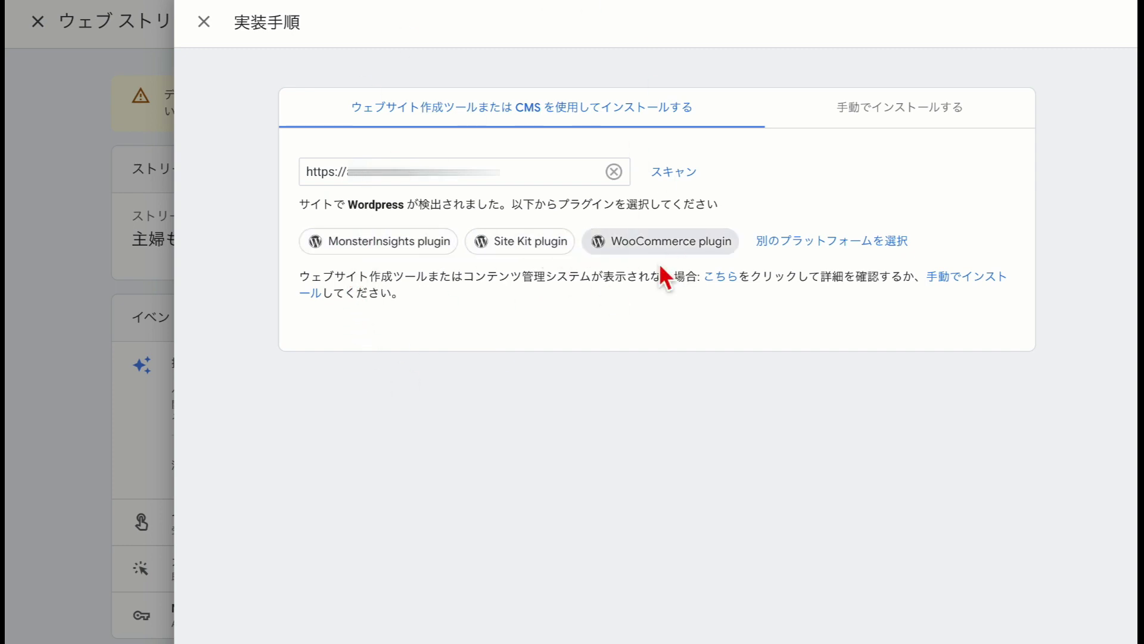
View the Google tag for manual installation, close the implementation instructions and copy the stream's measurement ID
{"action": "left_click", "coordinate": [932, 121]}
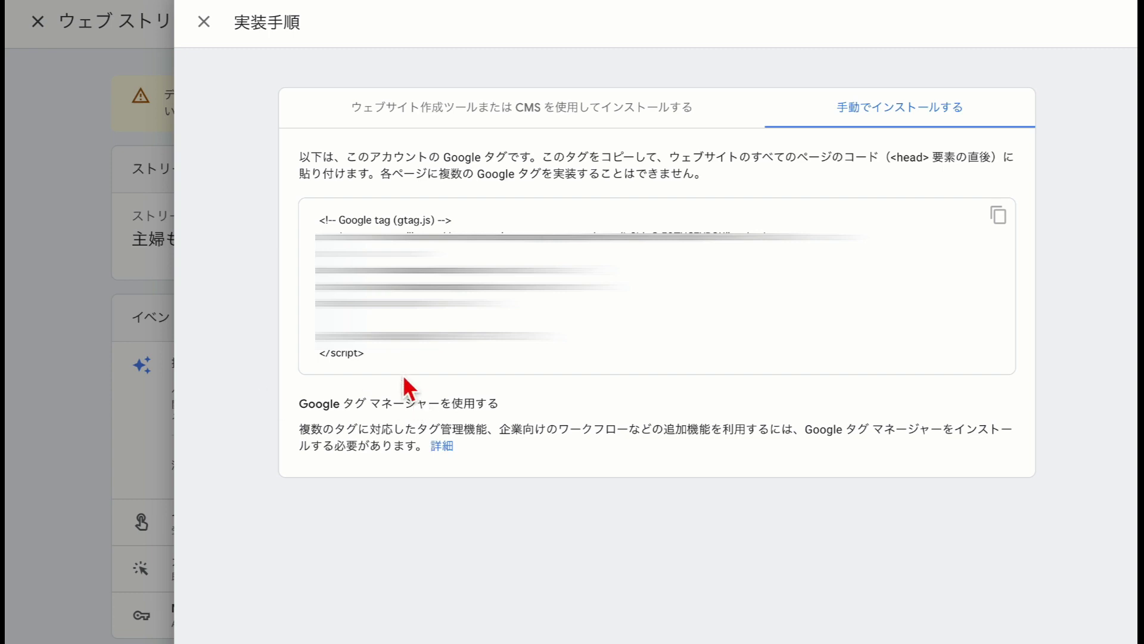
{"action": "left_click", "coordinate": [205, 24]}
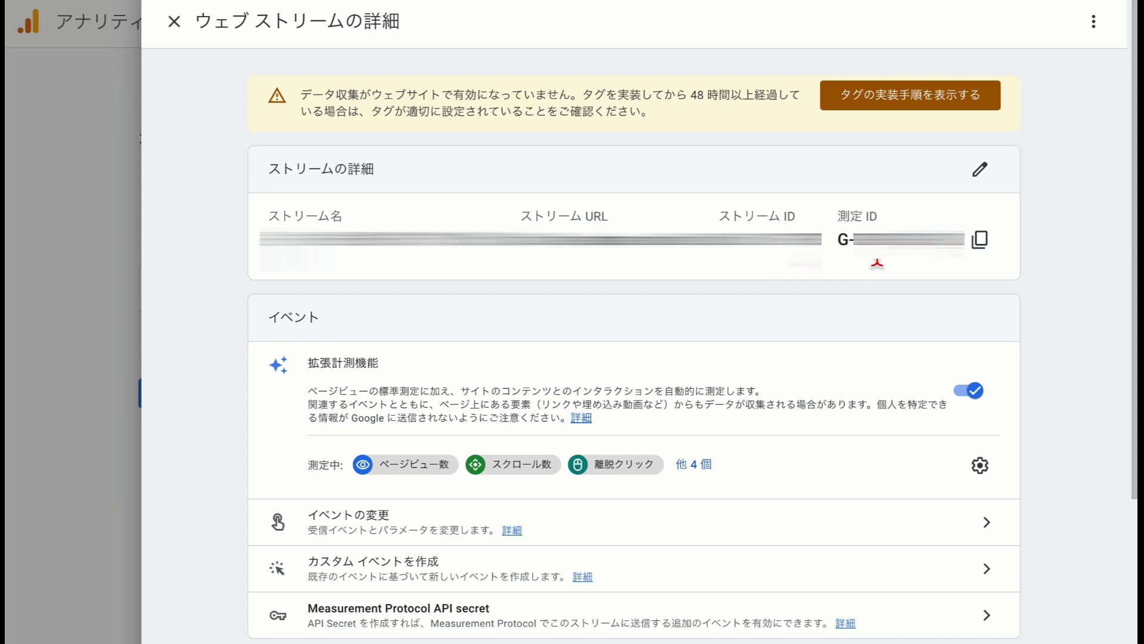
{"action": "left_click", "coordinate": [985, 247]}
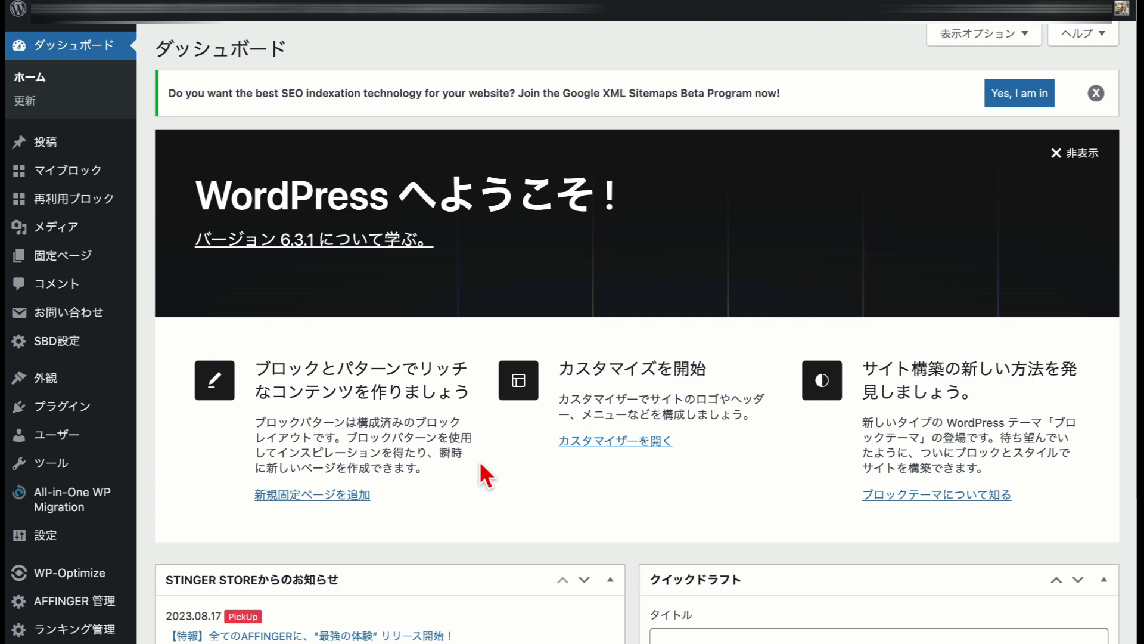
In the AFFINGER site's WordPress admin, paste the measurement ID as the アナリティクスコード (gtag.js) under Google・広告 / AMP, and save
{"action": "mouse_move", "coordinate": [101, 619]}
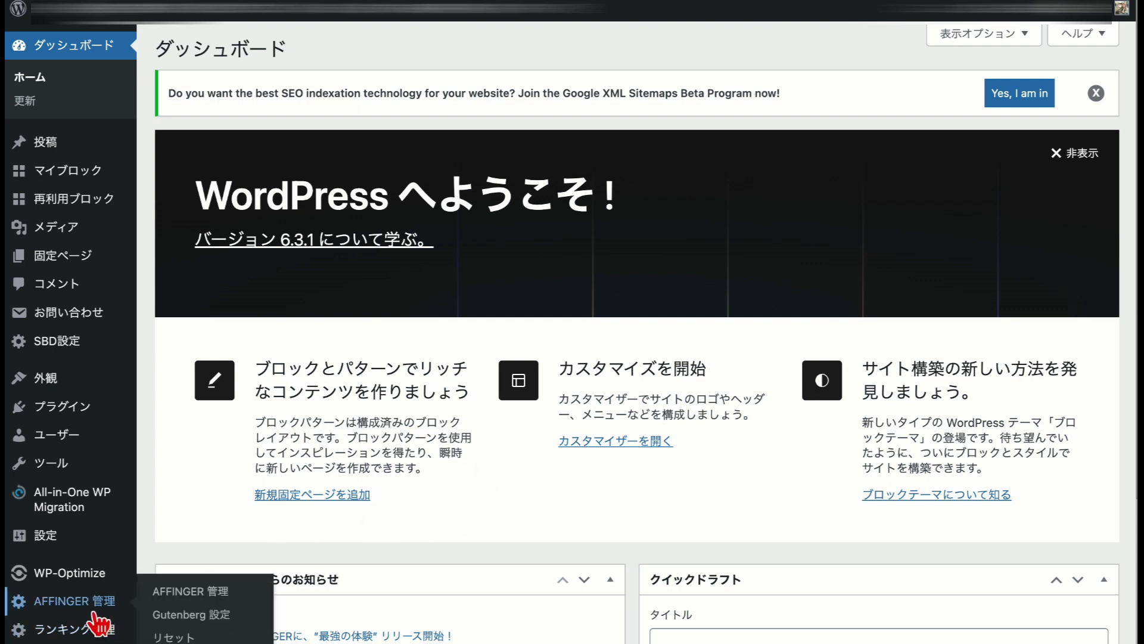
{"action": "left_click", "coordinate": [97, 615]}
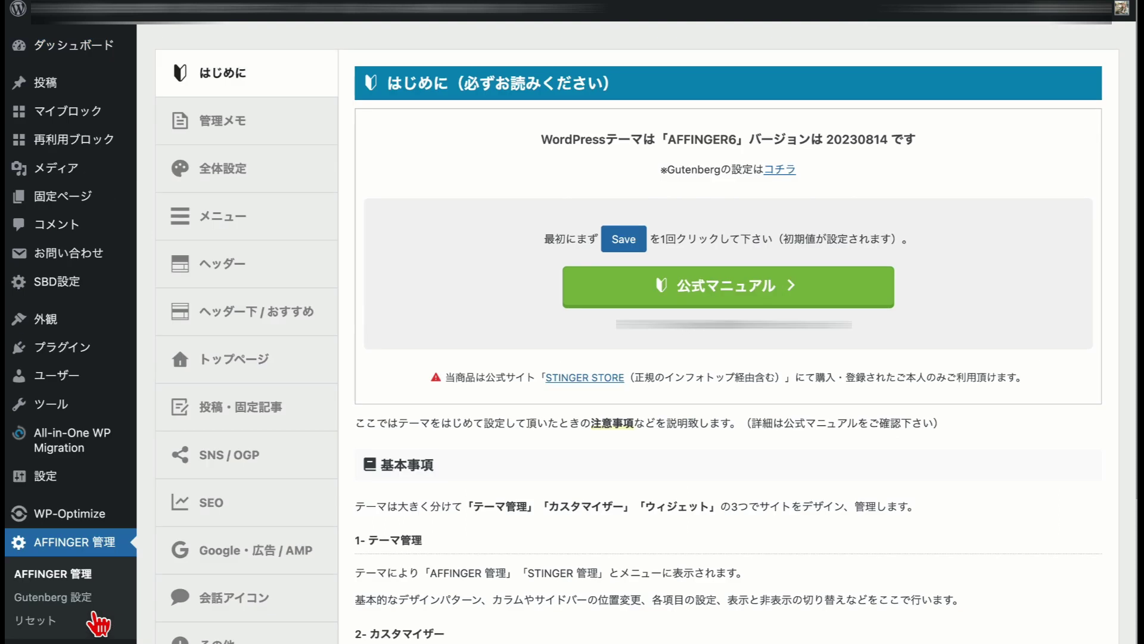
{"action": "left_click", "coordinate": [234, 572]}
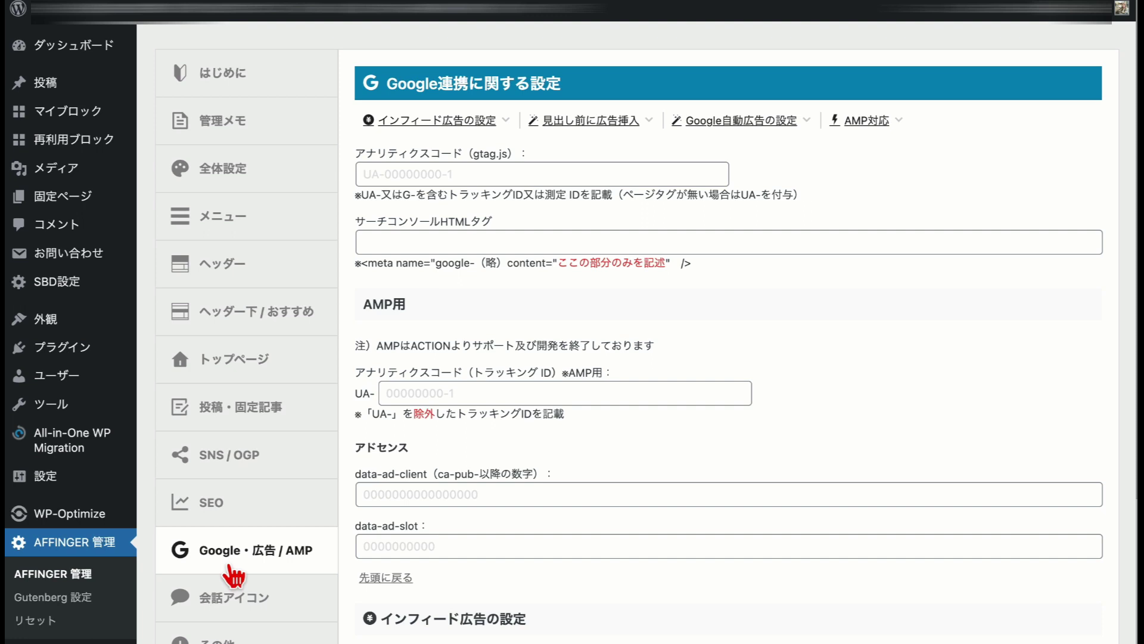
{"action": "left_click", "coordinate": [399, 179]}
{"action": "key", "text": "ctrl+v"}
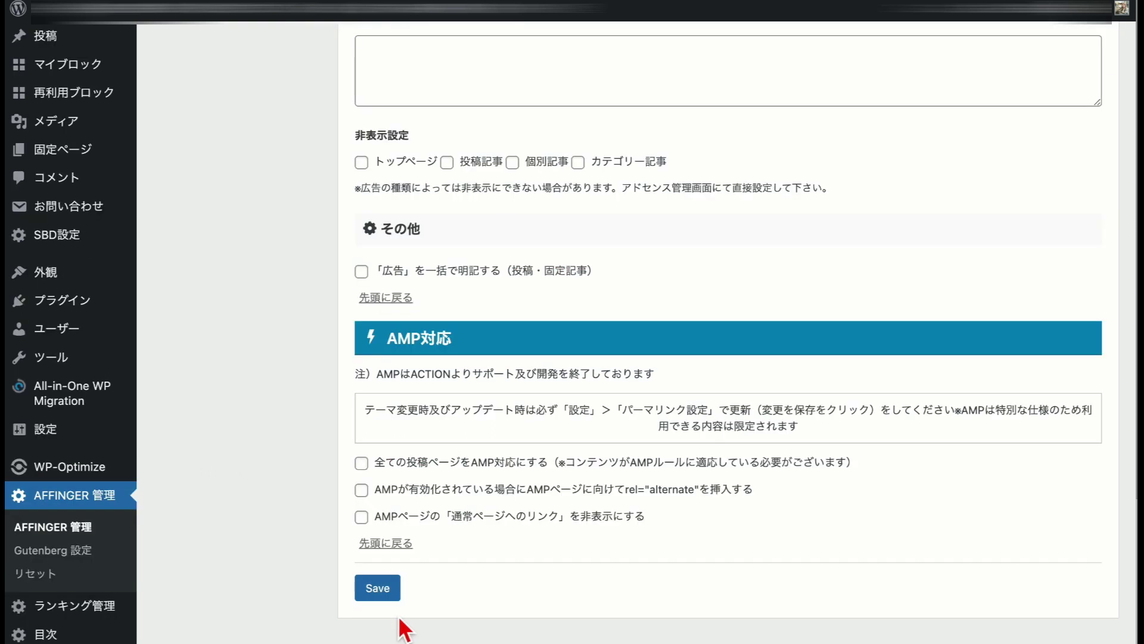
{"action": "left_click", "coordinate": [386, 599]}
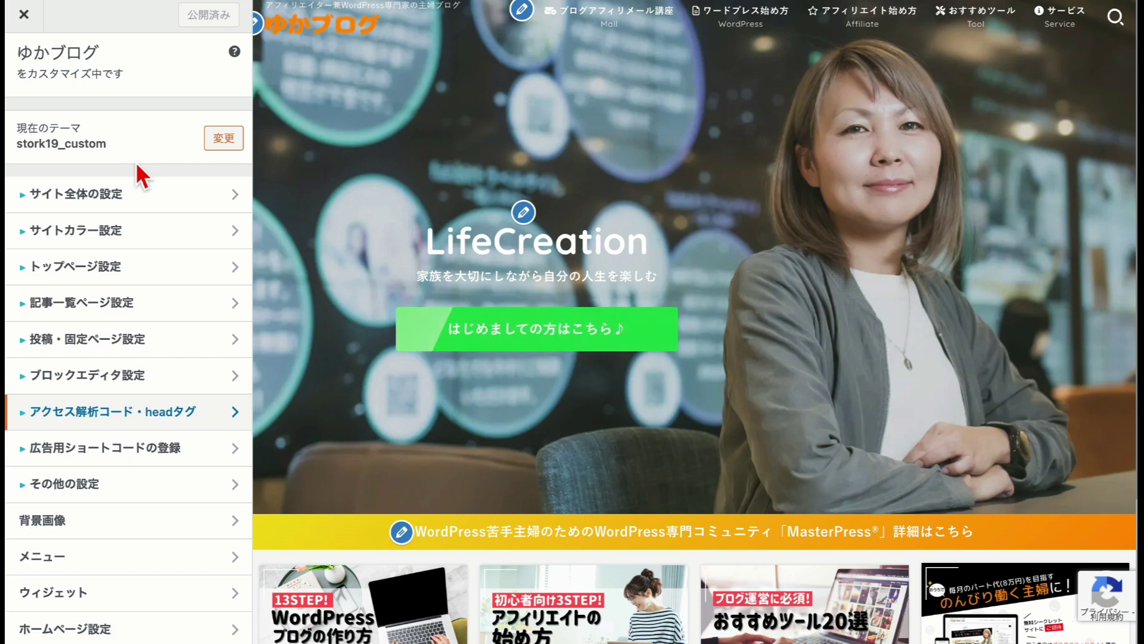
In the stork19_custom theme customizer, open the Google Analyticsタグ settings under アクセス解析コード・headタグ
{"action": "left_click", "coordinate": [122, 416]}
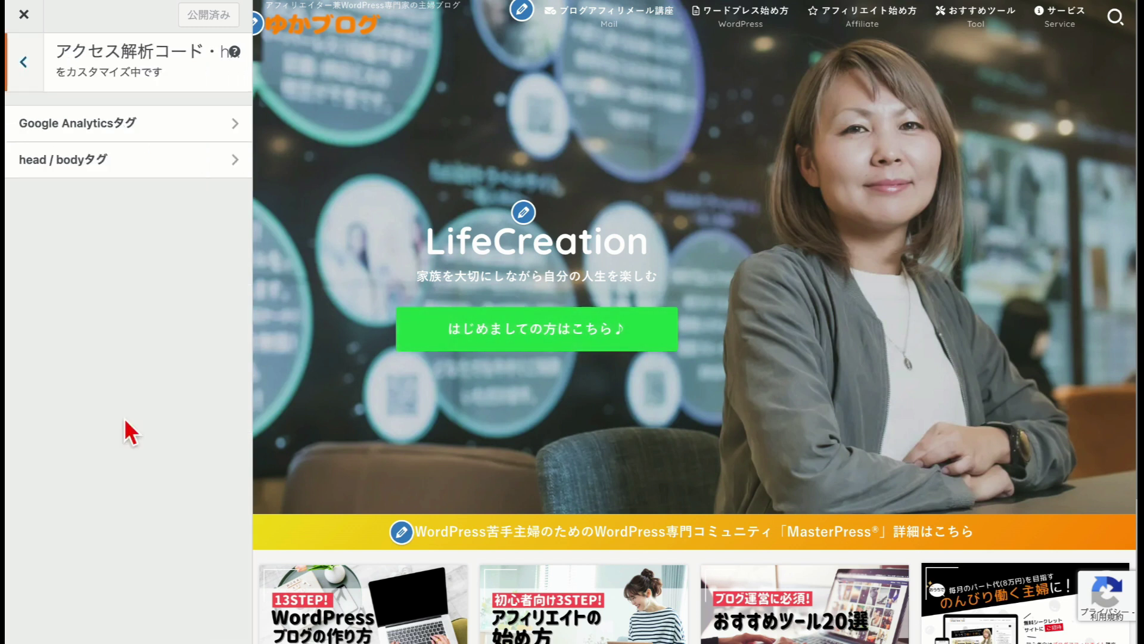
{"action": "left_click", "coordinate": [162, 138]}
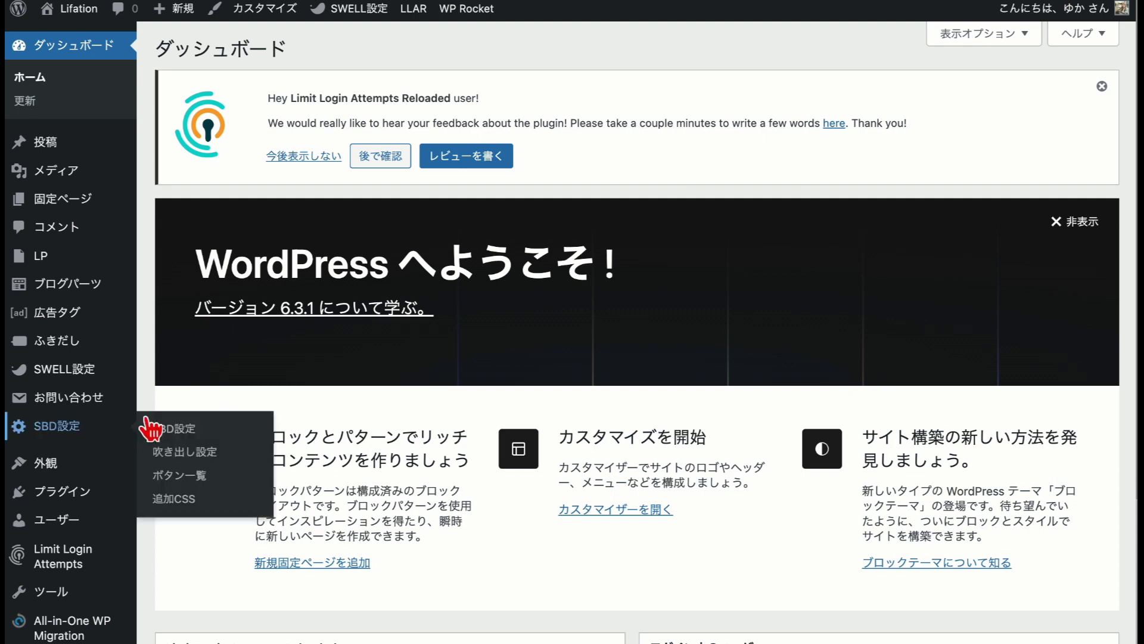
In the SWELL site's WordPress admin, open the SEO PACK 一般設定 and show its Googleアナリティクス settings
{"action": "scroll", "coordinate": [179, 328], "scroll_direction": "down", "scroll_amount": 3}
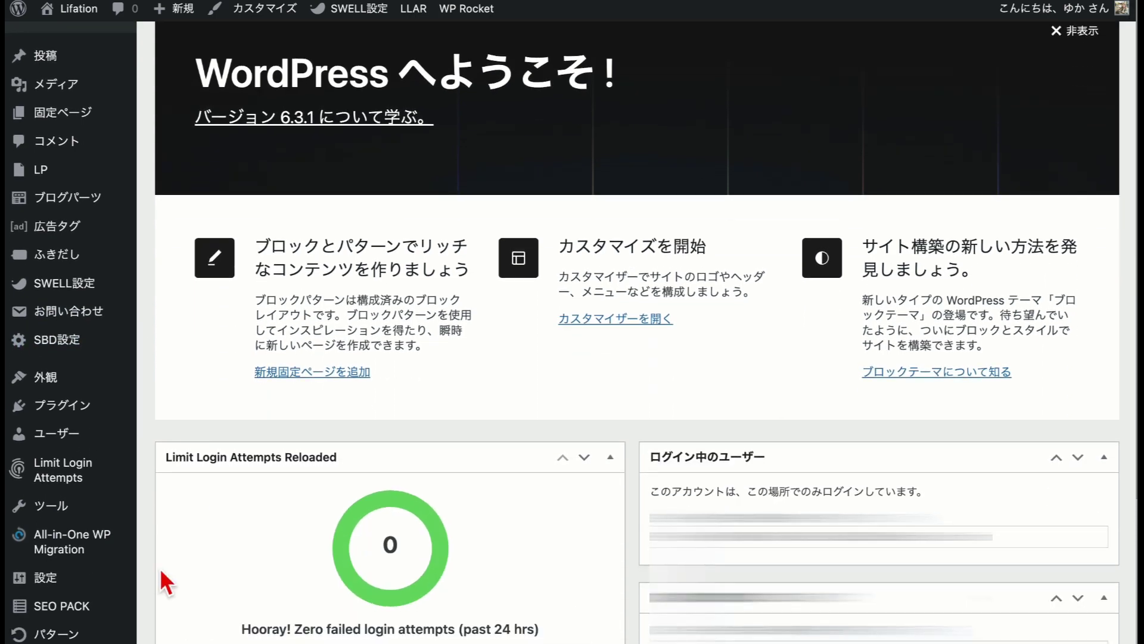
{"action": "mouse_move", "coordinate": [87, 614]}
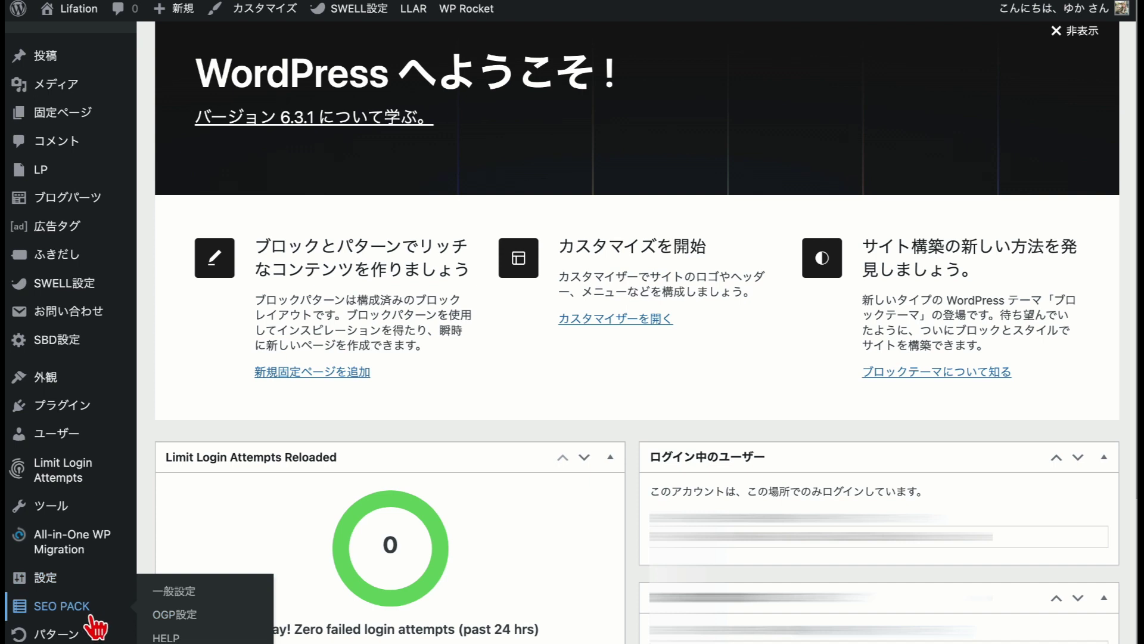
{"action": "left_click", "coordinate": [173, 593]}
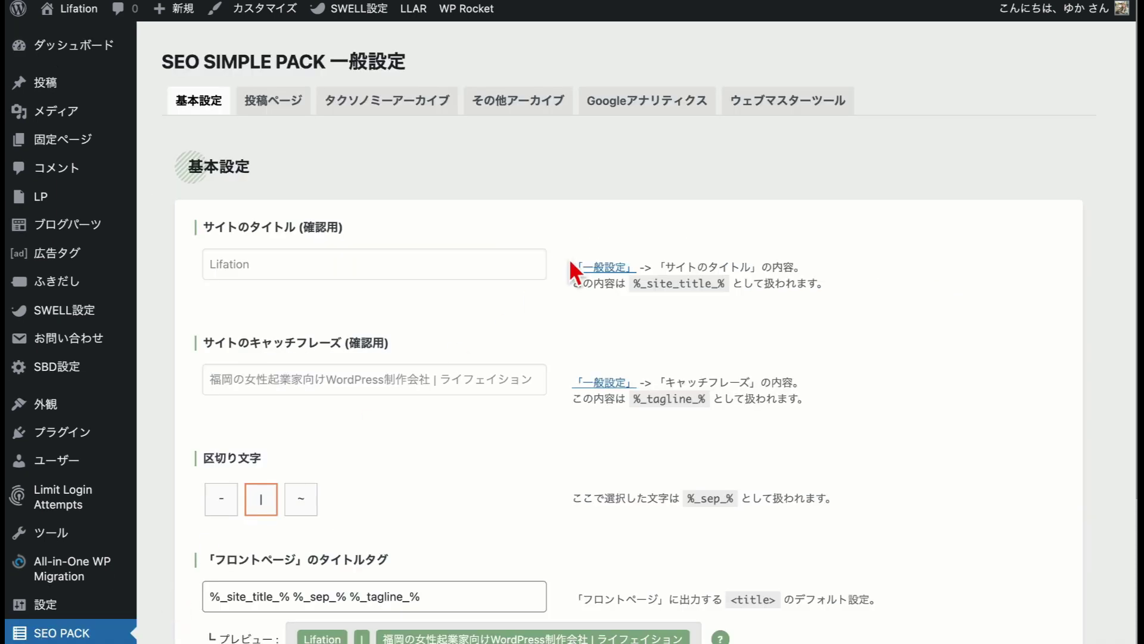
{"action": "left_click", "coordinate": [693, 124]}
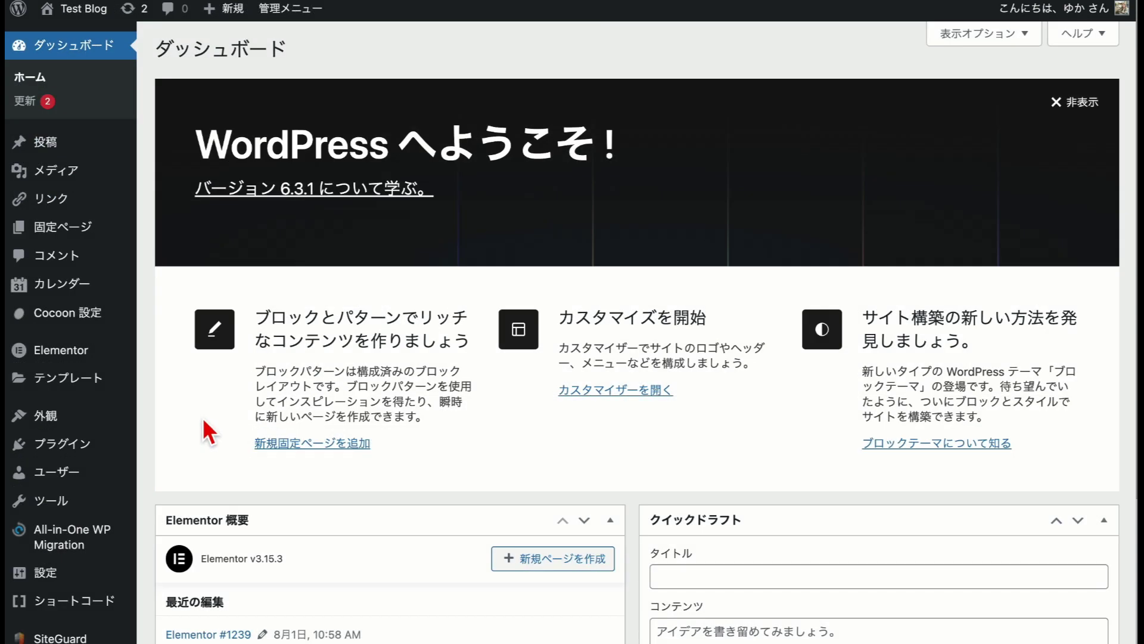
In the Cocoon site's WordPress admin, open the アクセス解析・認証 settings of Cocoon 設定 and look through the Google tag settings
{"action": "mouse_move", "coordinate": [107, 321]}
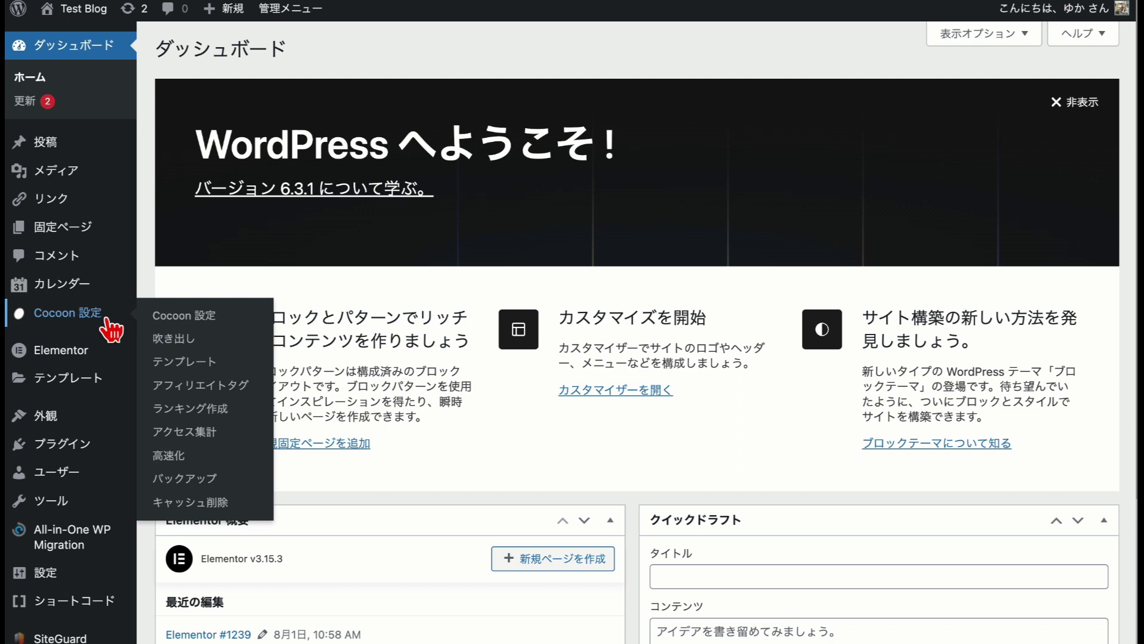
{"action": "left_click", "coordinate": [107, 321]}
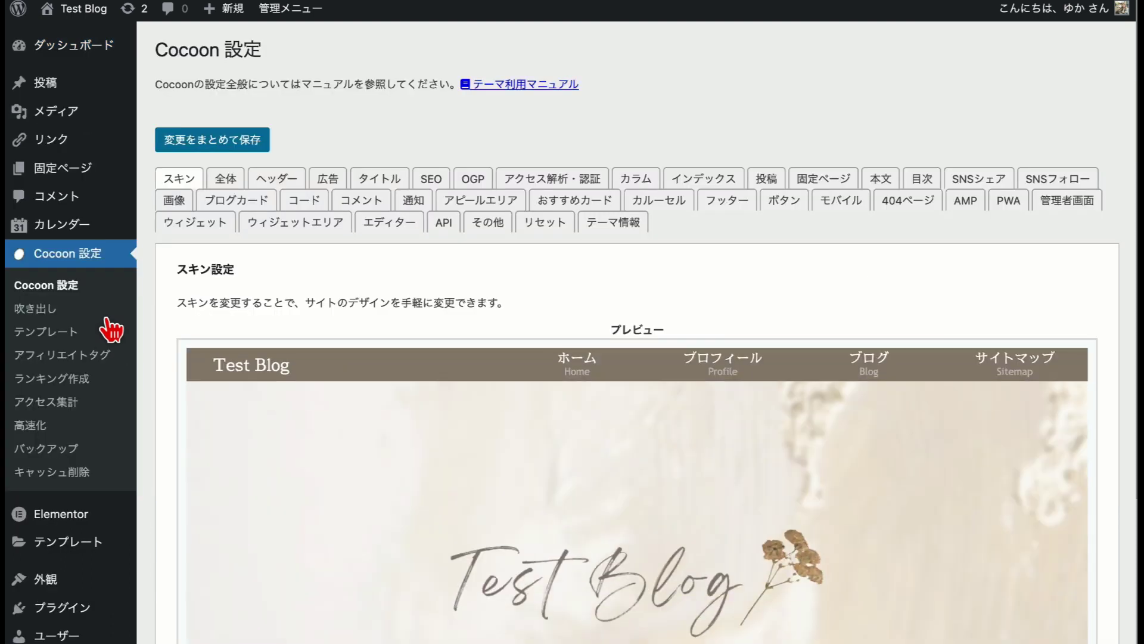
{"action": "left_click", "coordinate": [577, 187]}
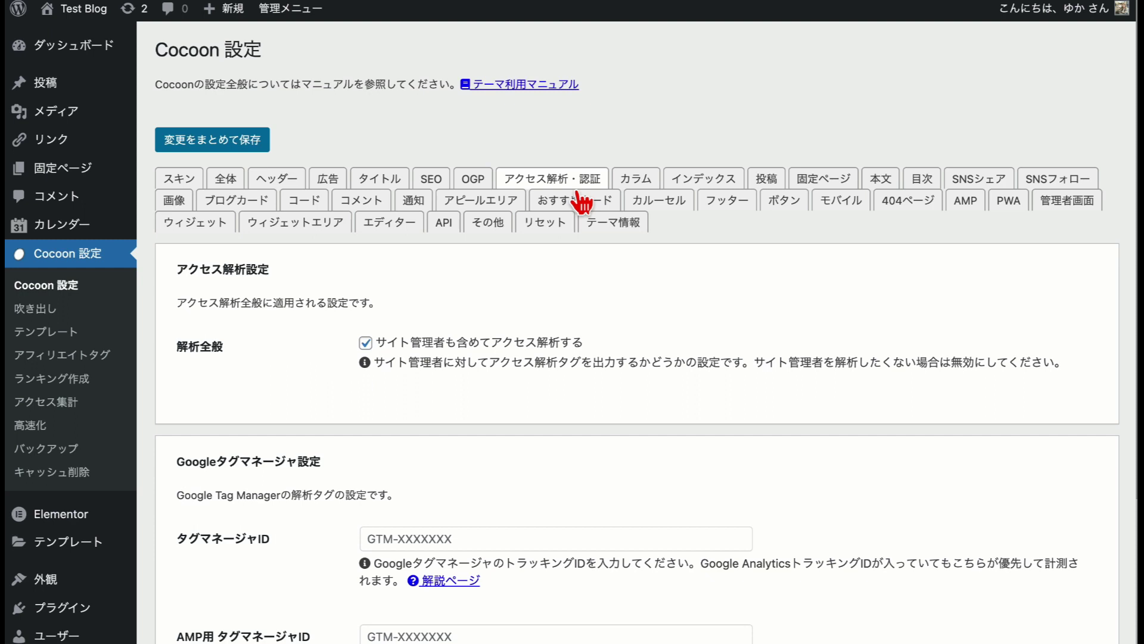
{"action": "scroll", "coordinate": [284, 464], "scroll_direction": "down", "scroll_amount": 2}
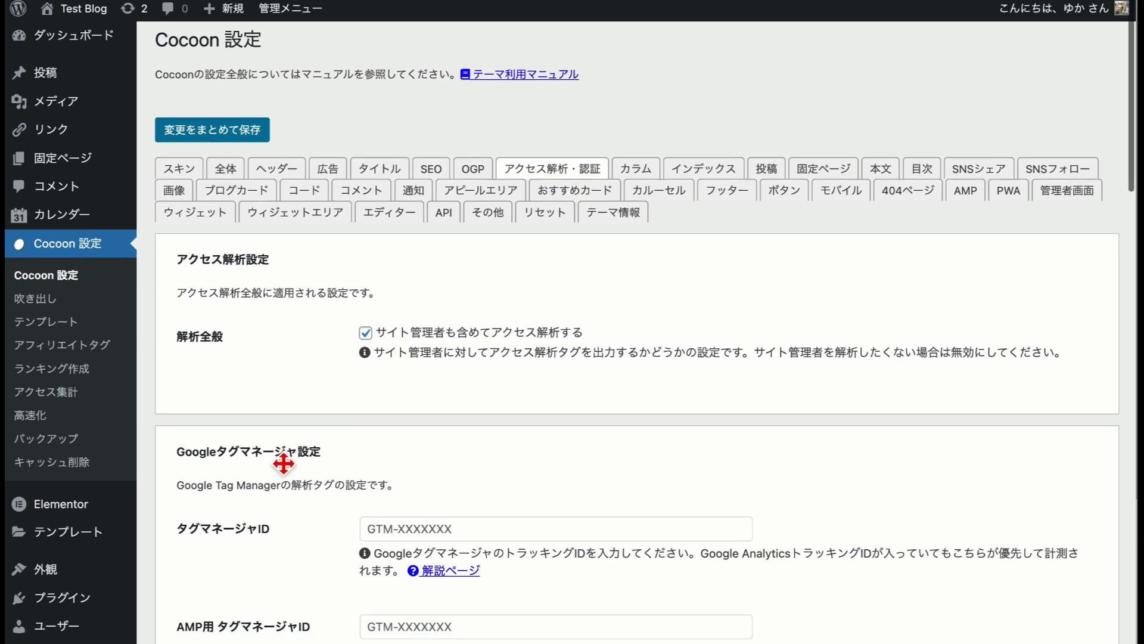
{"action": "scroll", "coordinate": [274, 459], "scroll_direction": "down", "scroll_amount": 5}
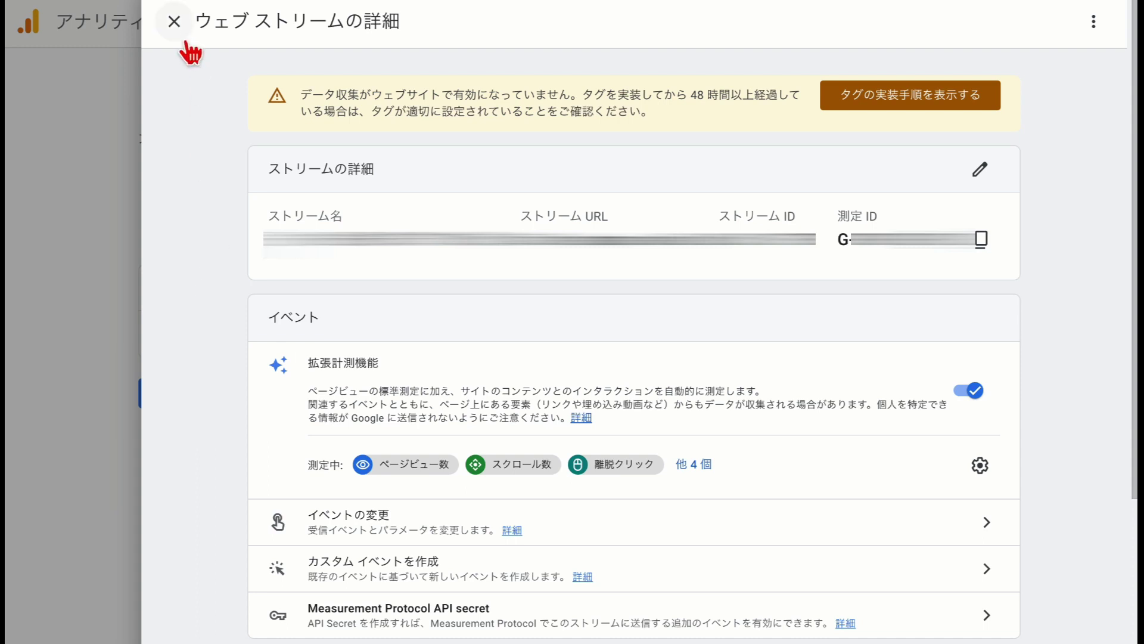
In Google Analytics, close the web stream details, complete the data collection setup step and go to the Analytics home page
{"action": "left_click", "coordinate": [174, 23]}
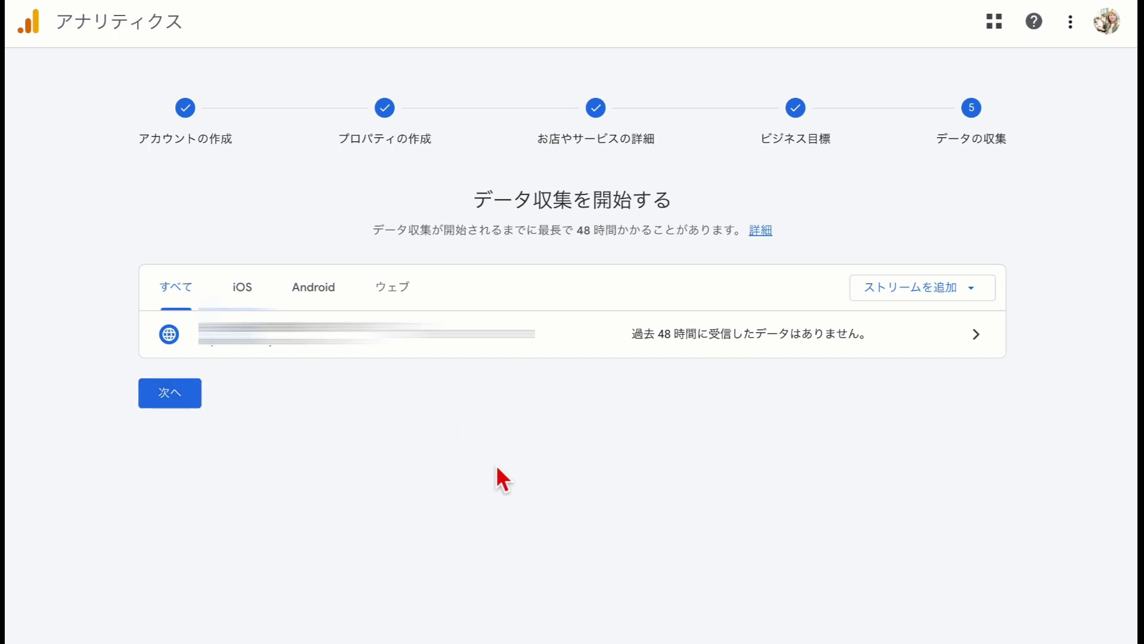
{"action": "left_click", "coordinate": [190, 400]}
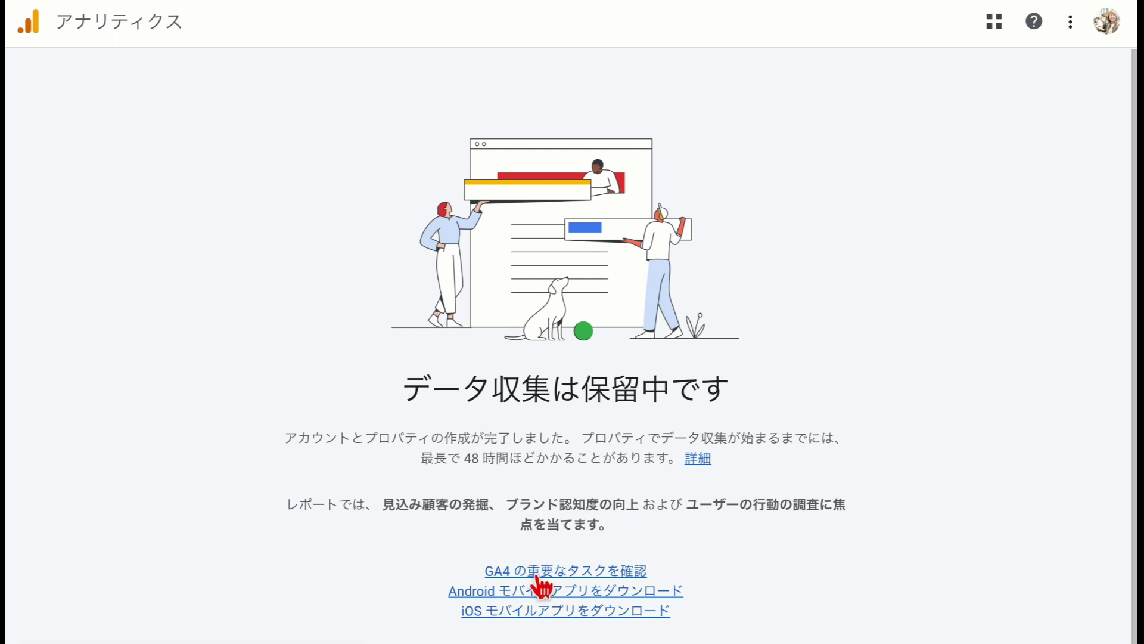
{"action": "scroll", "coordinate": [428, 503], "scroll_direction": "down", "scroll_amount": 1}
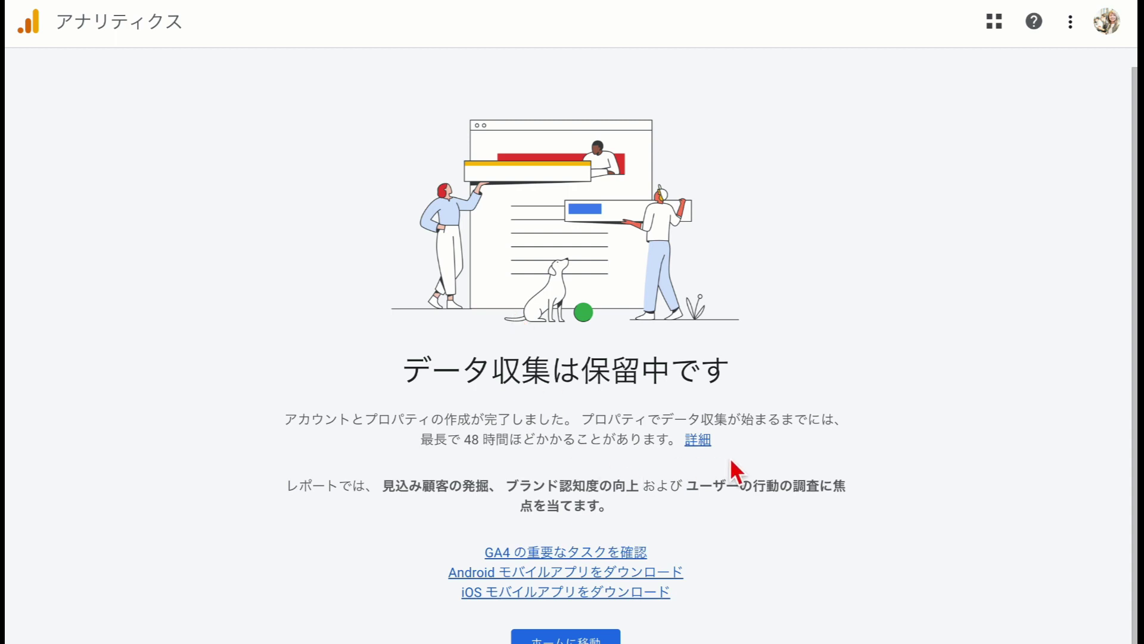
{"action": "scroll", "coordinate": [701, 600], "scroll_direction": "down", "scroll_amount": 1}
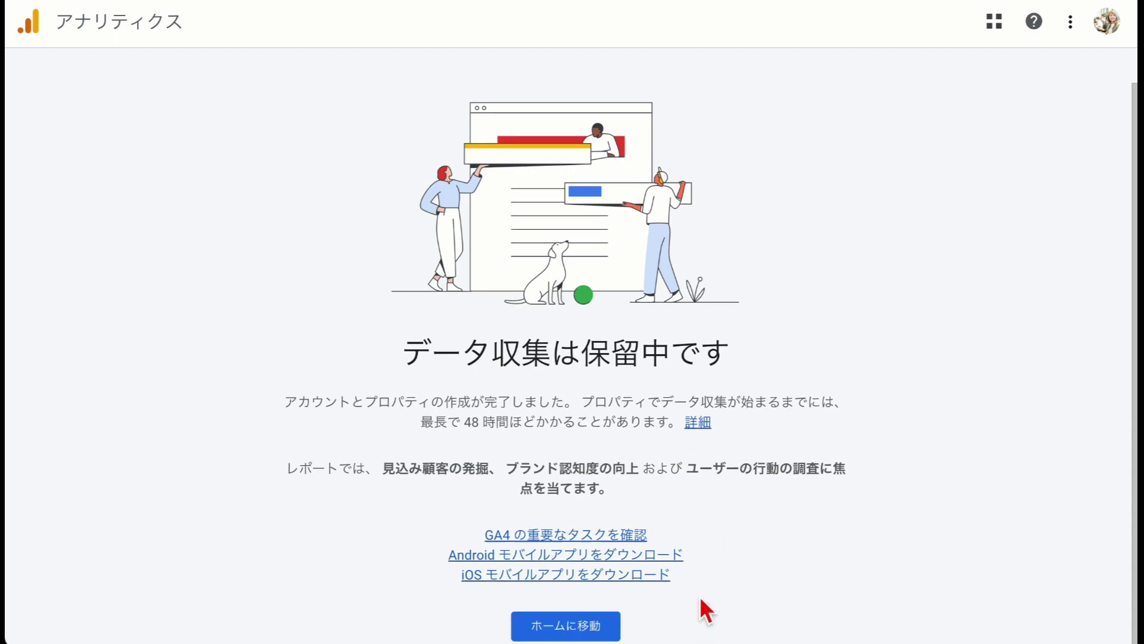
{"action": "left_click", "coordinate": [597, 632]}
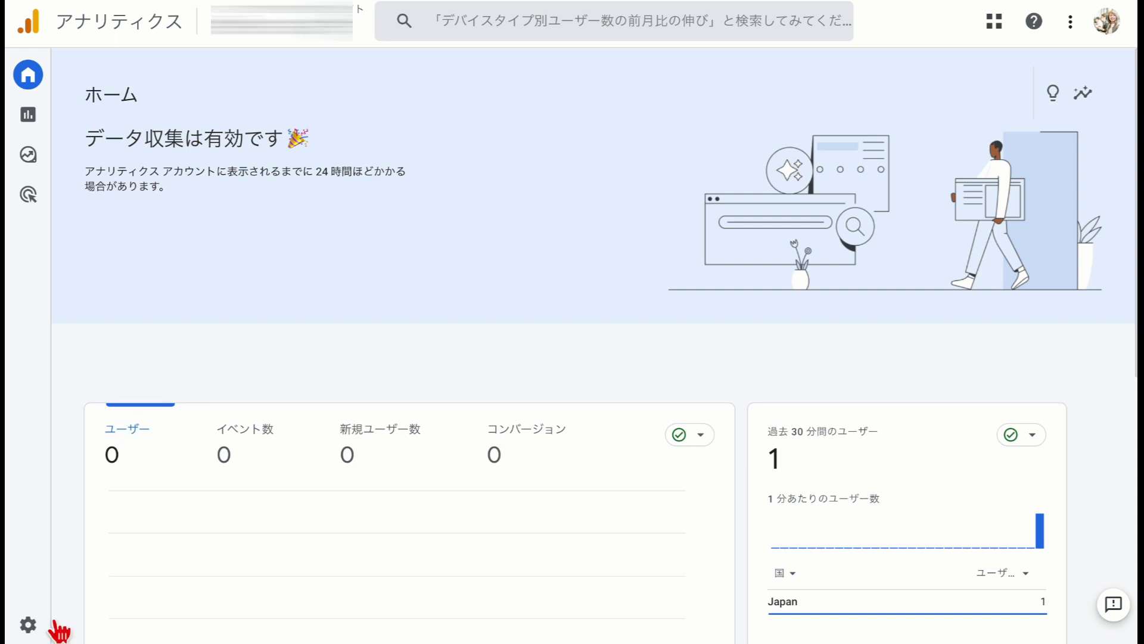
Open the web stream's details from the property's データ ストリーム settings, view them and close them
{"action": "mouse_move", "coordinate": [53, 632]}
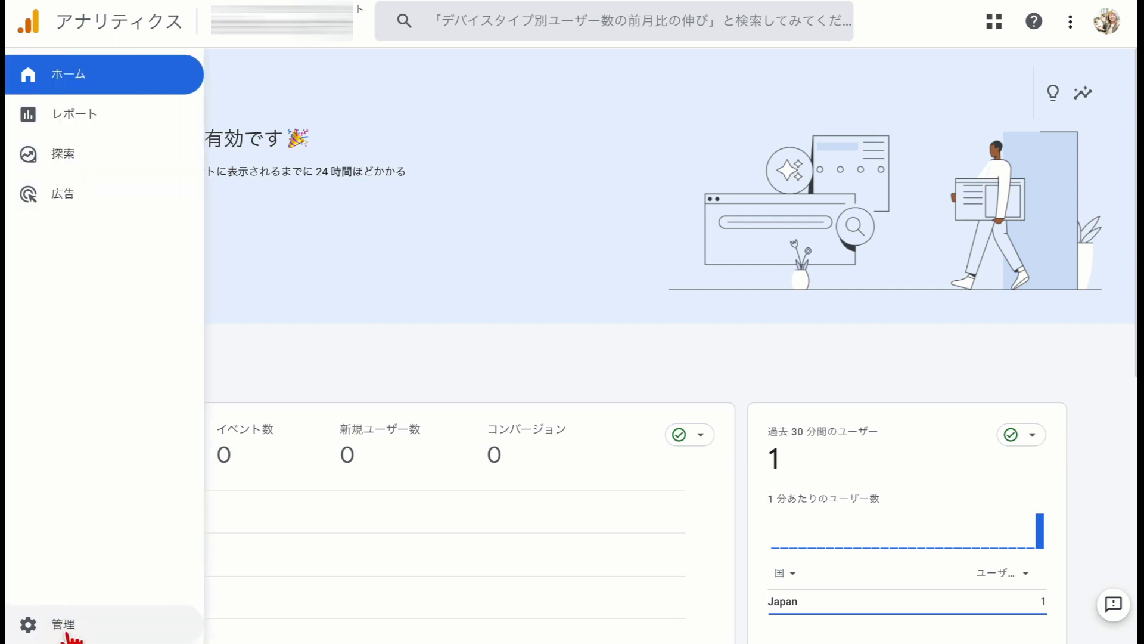
{"action": "left_click", "coordinate": [66, 632]}
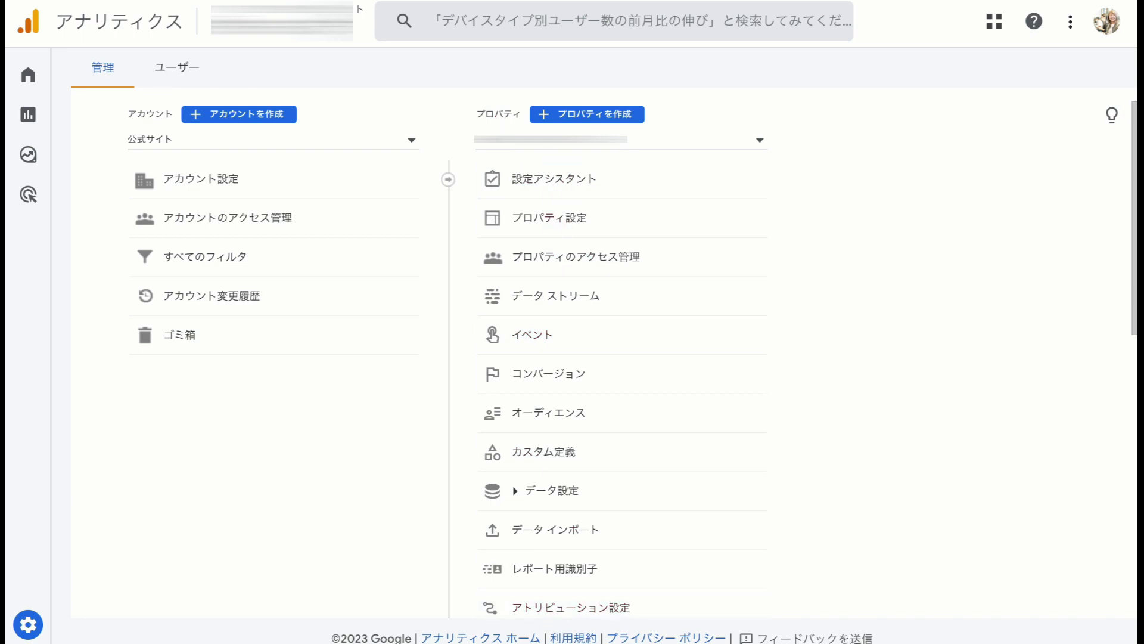
{"action": "left_click", "coordinate": [545, 304]}
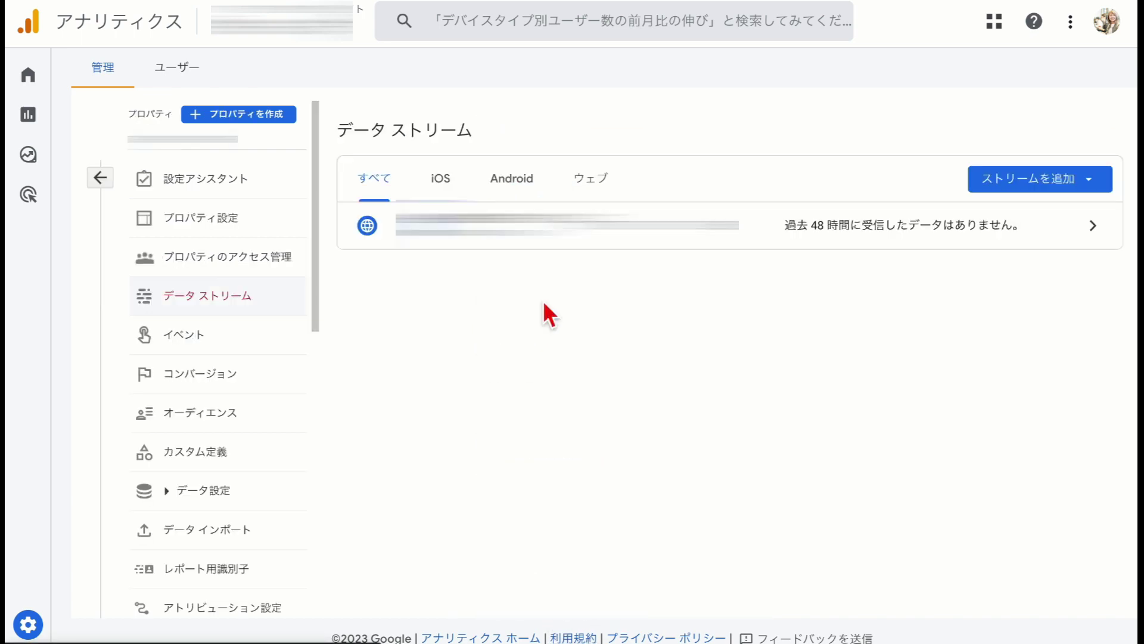
{"action": "left_click", "coordinate": [1107, 233]}
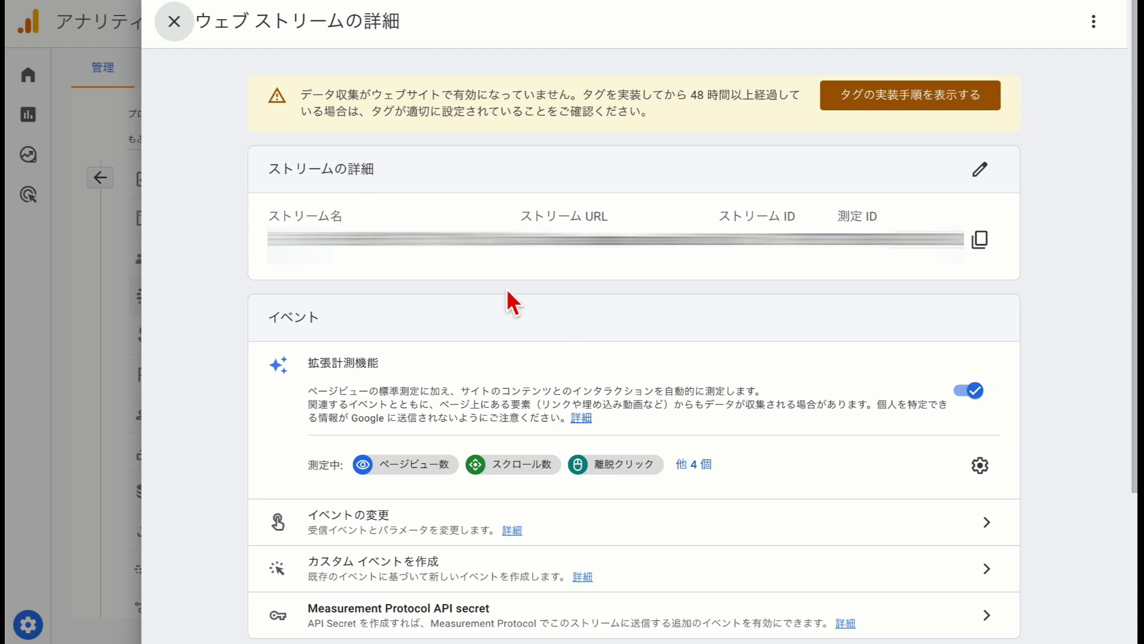
{"action": "left_click", "coordinate": [177, 36]}
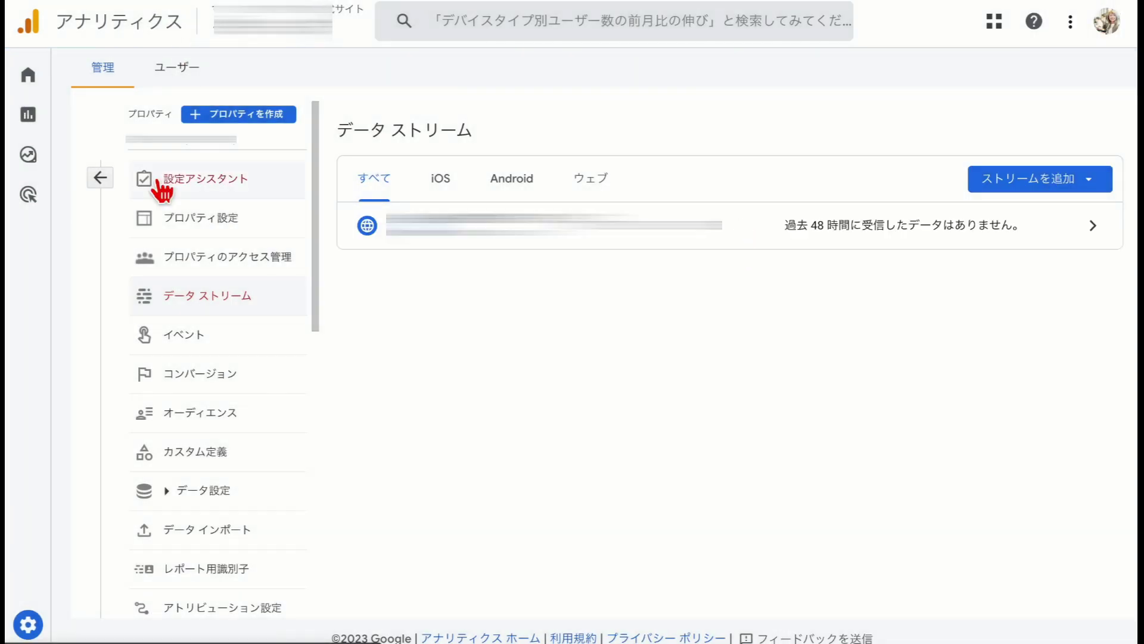
Enable Google シグナル for the property in the データ収集 section of データ設定
{"action": "left_click", "coordinate": [210, 494]}
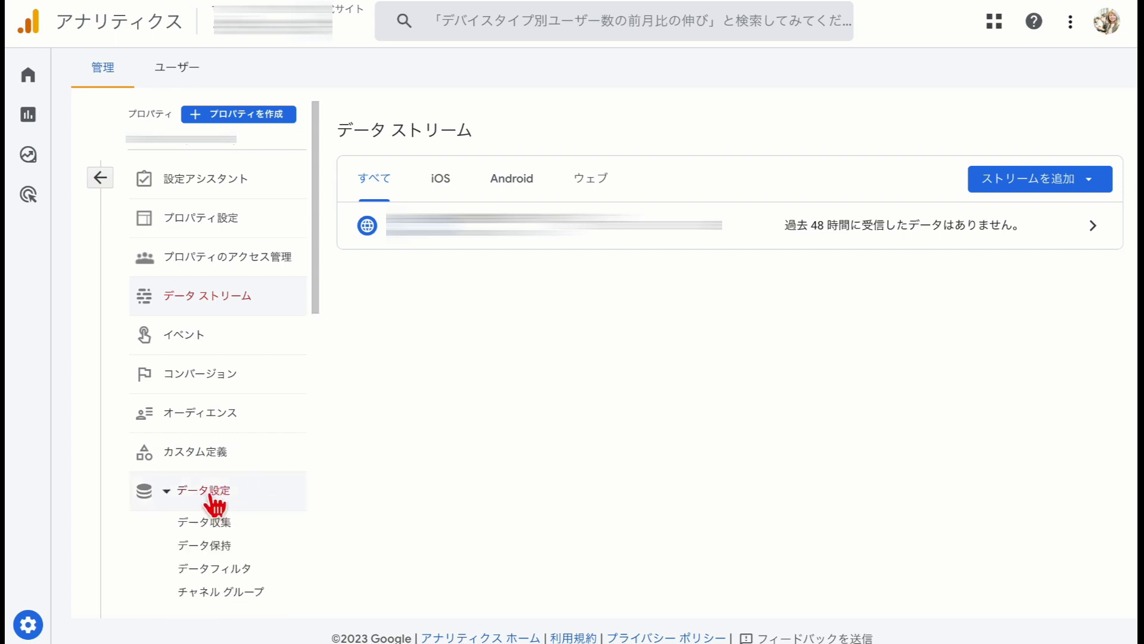
{"action": "left_click", "coordinate": [202, 524]}
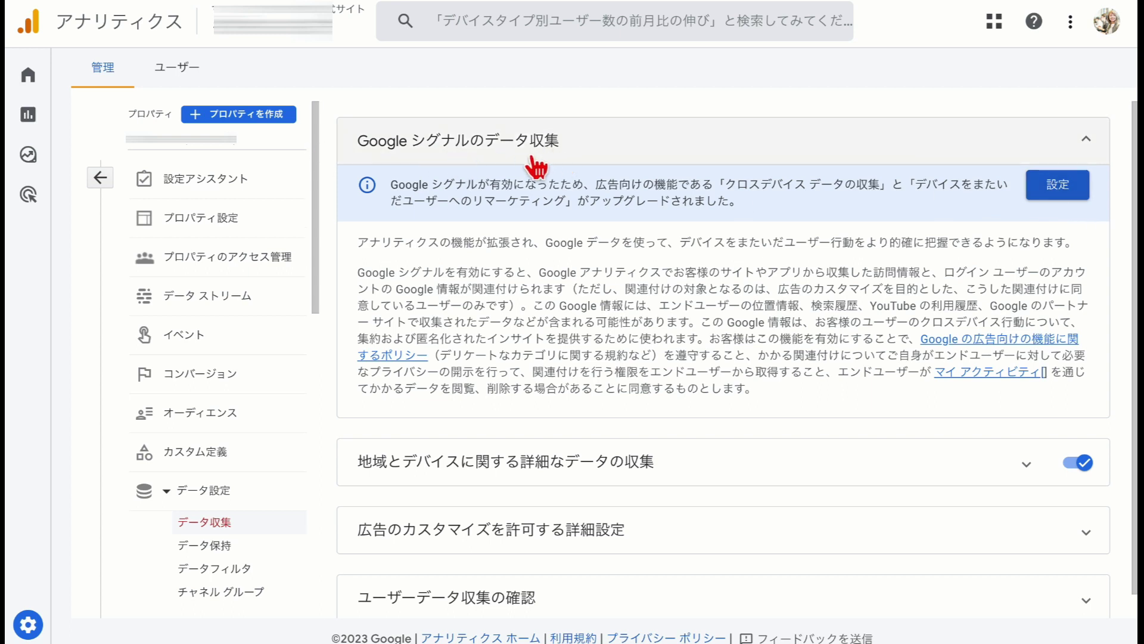
{"action": "left_click", "coordinate": [1067, 189]}
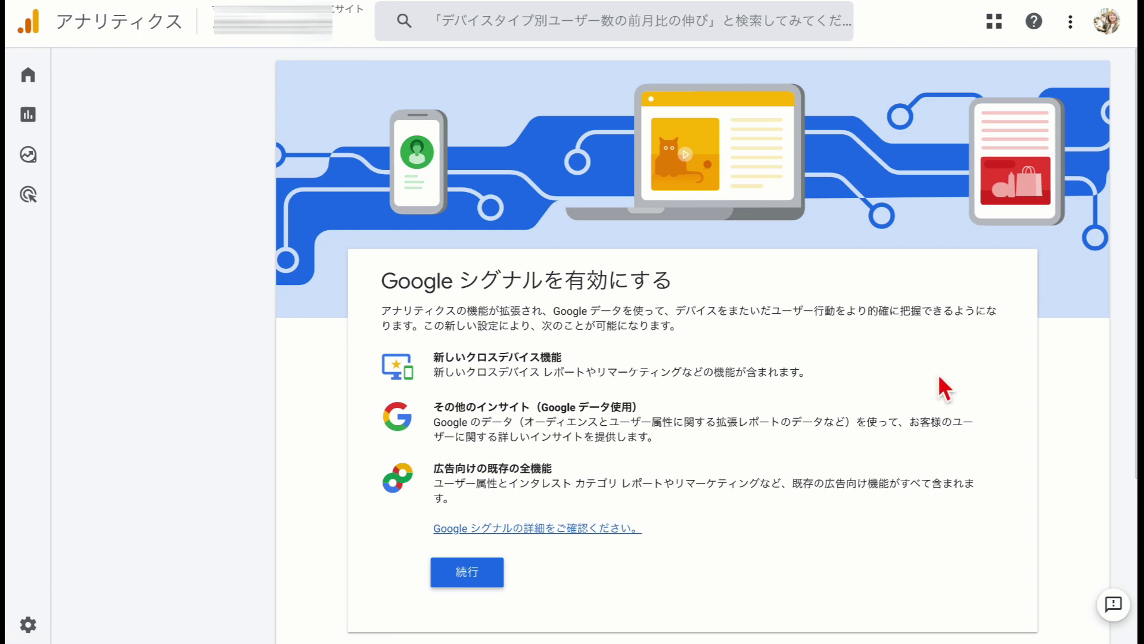
{"action": "left_click", "coordinate": [477, 581]}
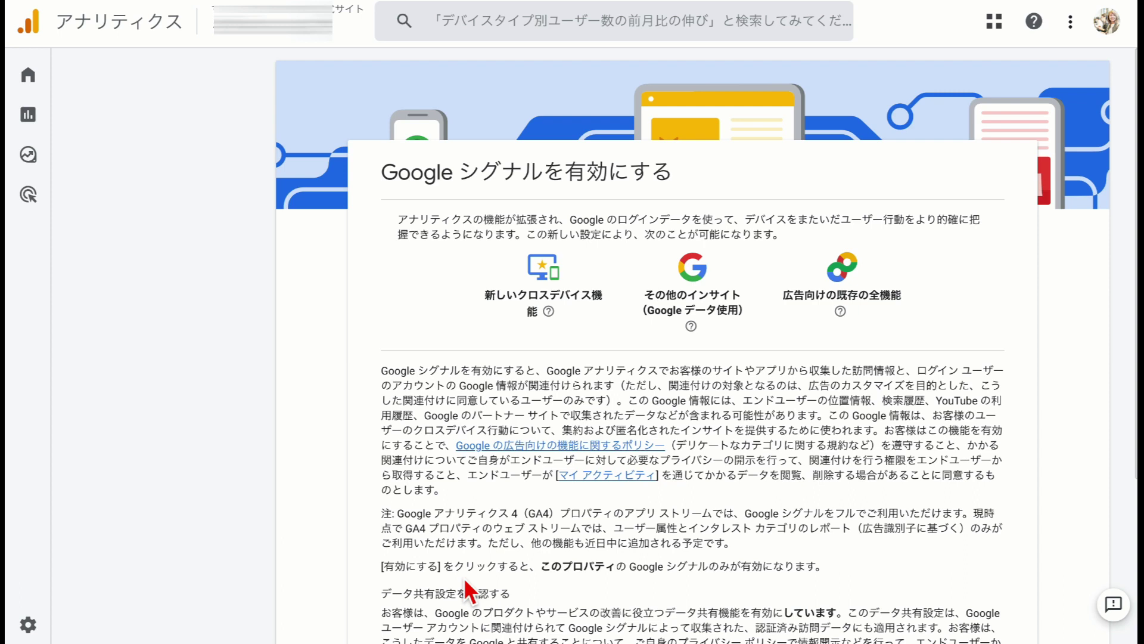
{"action": "scroll", "coordinate": [464, 578], "scroll_direction": "down", "scroll_amount": 4}
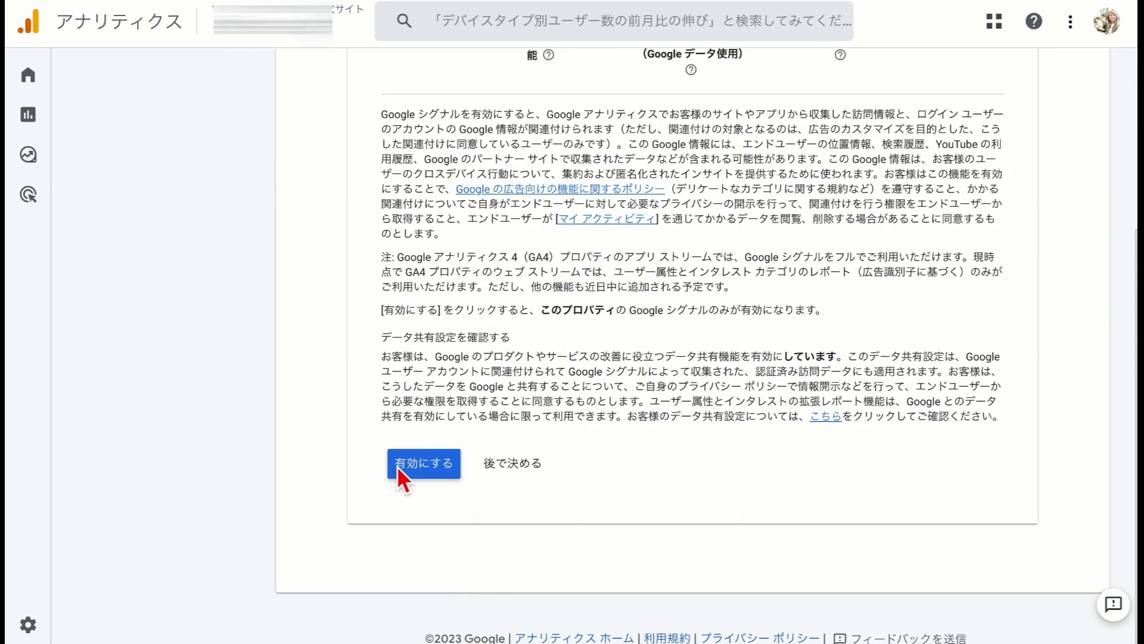
{"action": "left_click", "coordinate": [415, 472]}
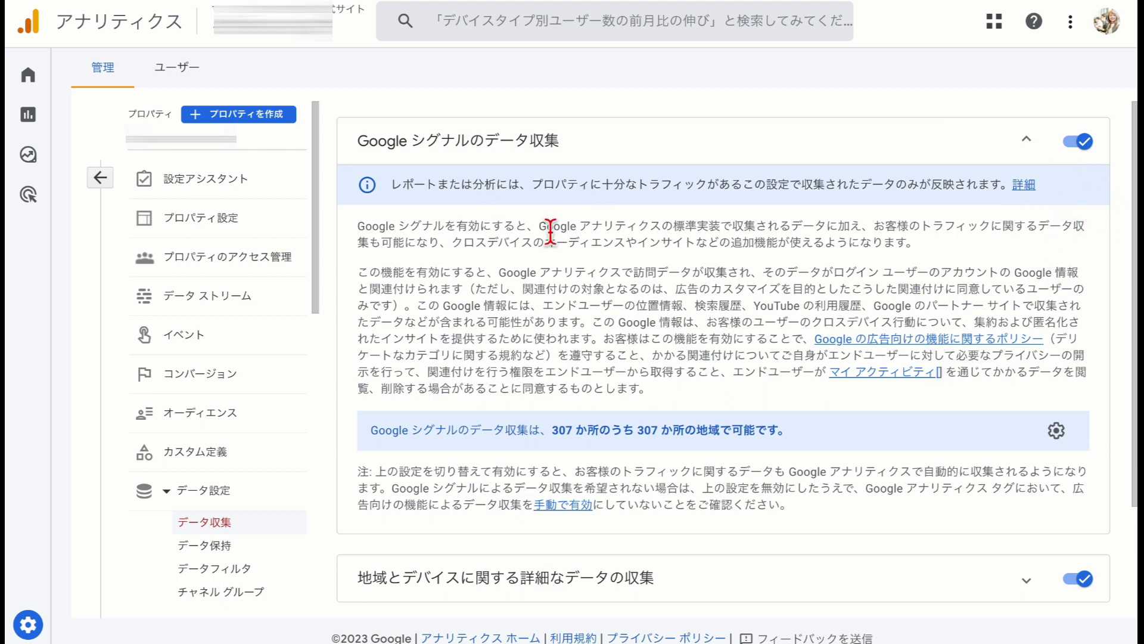
Examine the Google シグナル description and the other データ収集 options, including the detailed region and device data collection
{"action": "scroll", "coordinate": [558, 327], "scroll_direction": "down", "scroll_amount": 1}
{"action": "scroll", "coordinate": [558, 327], "scroll_direction": "down", "scroll_amount": 2}
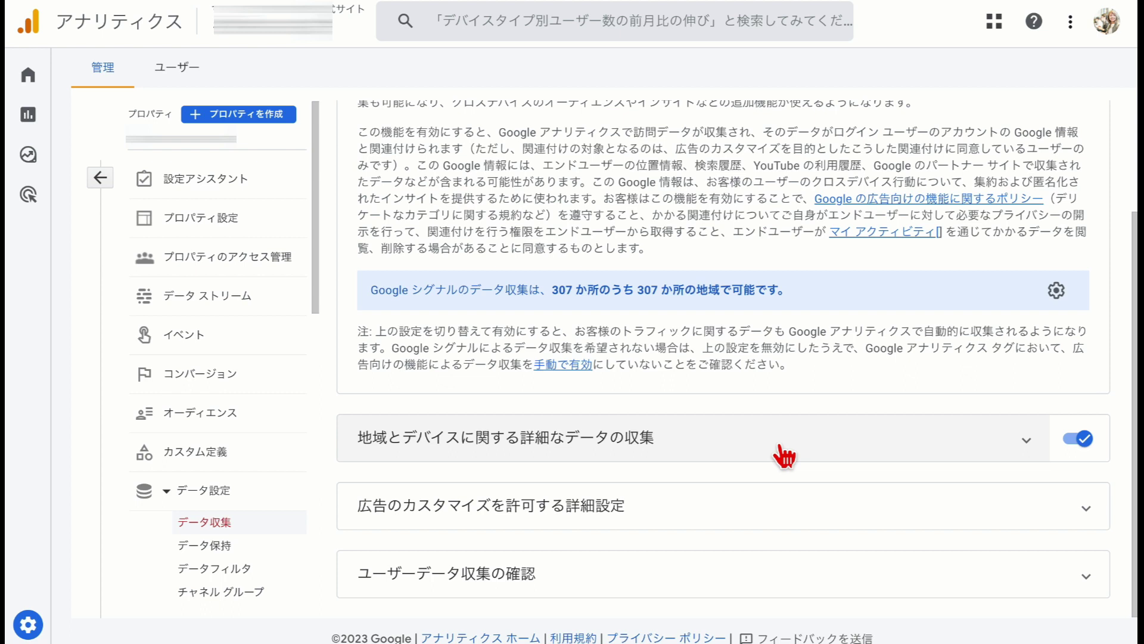
{"action": "scroll", "coordinate": [785, 456], "scroll_direction": "up", "scroll_amount": 2}
{"action": "scroll", "coordinate": [603, 215], "scroll_direction": "down", "scroll_amount": 2}
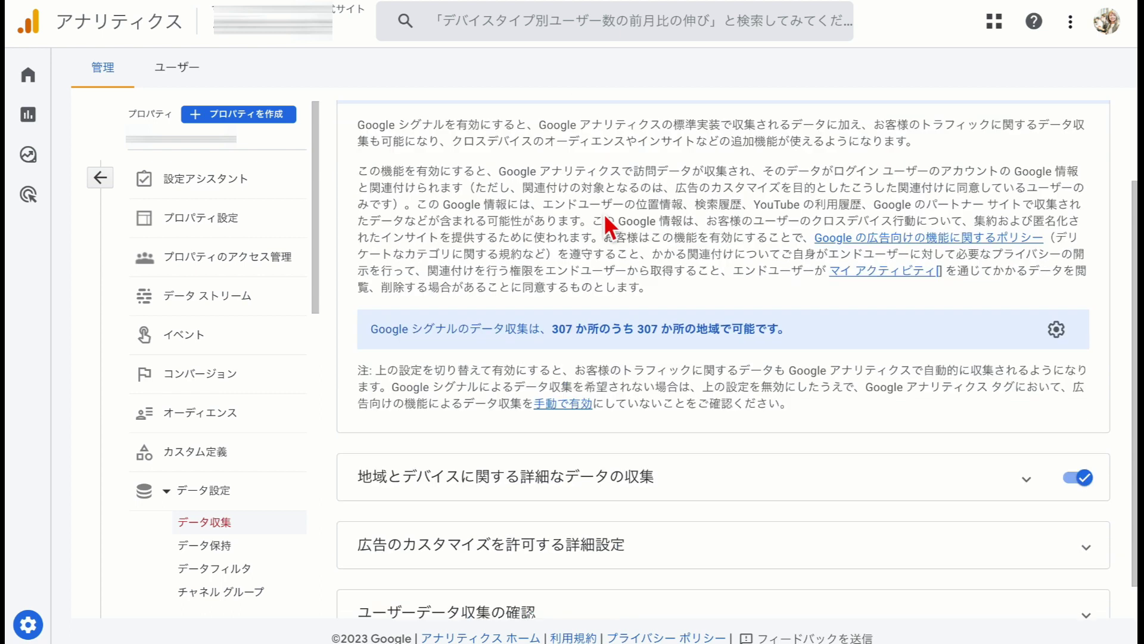
{"action": "scroll", "coordinate": [604, 213], "scroll_direction": "down", "scroll_amount": 1}
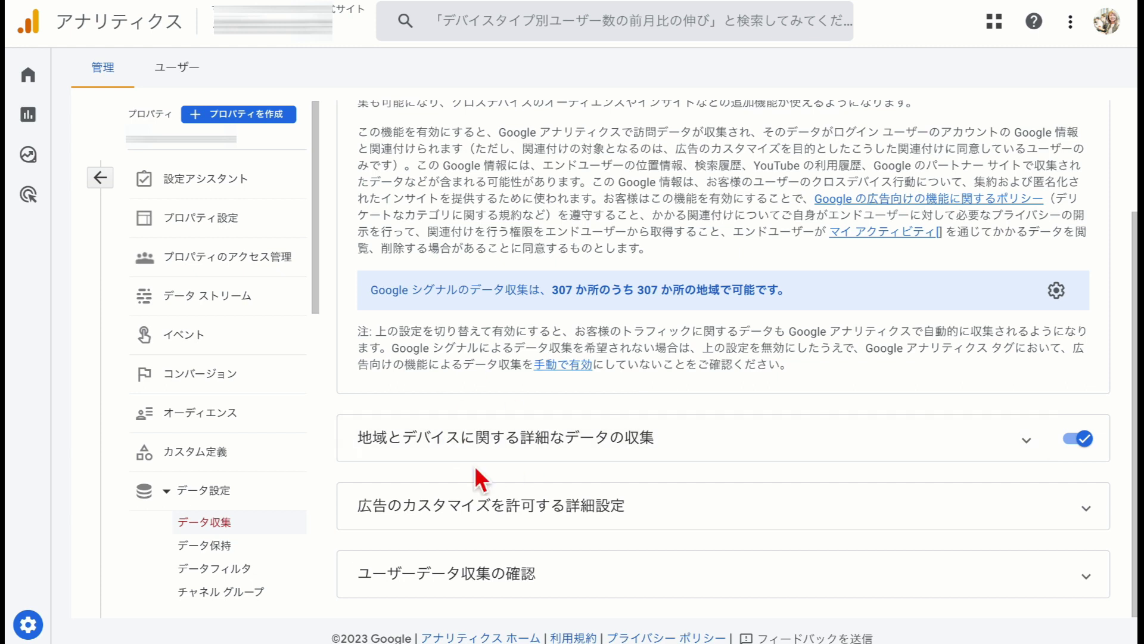
{"action": "scroll", "coordinate": [475, 466], "scroll_direction": "up", "scroll_amount": 3}
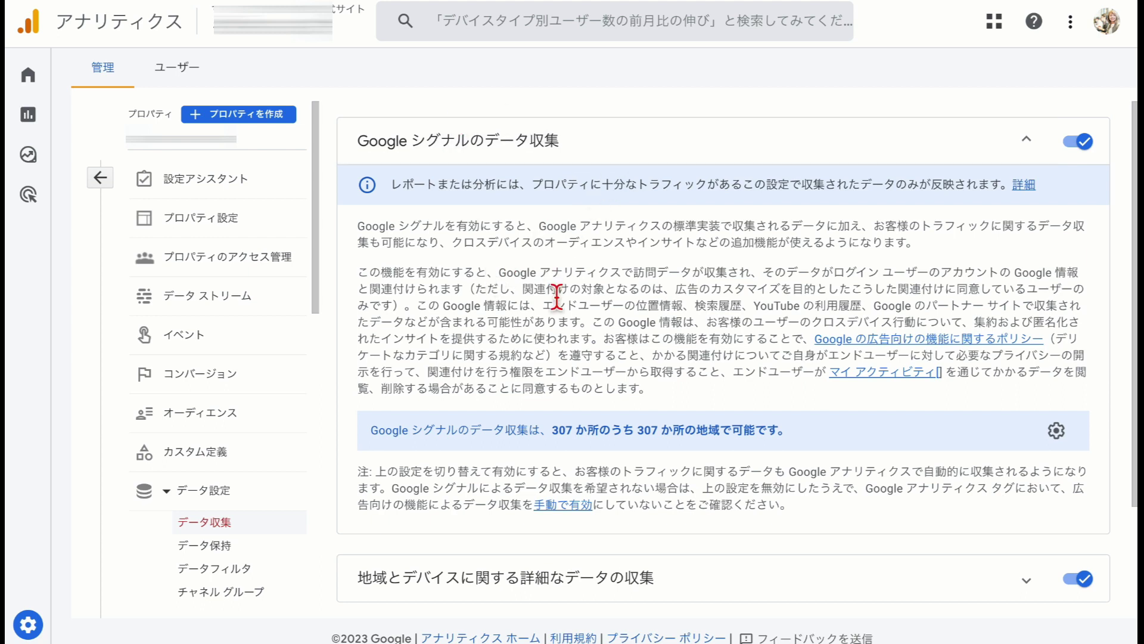
{"action": "scroll", "coordinate": [581, 382], "scroll_direction": "down", "scroll_amount": 3}
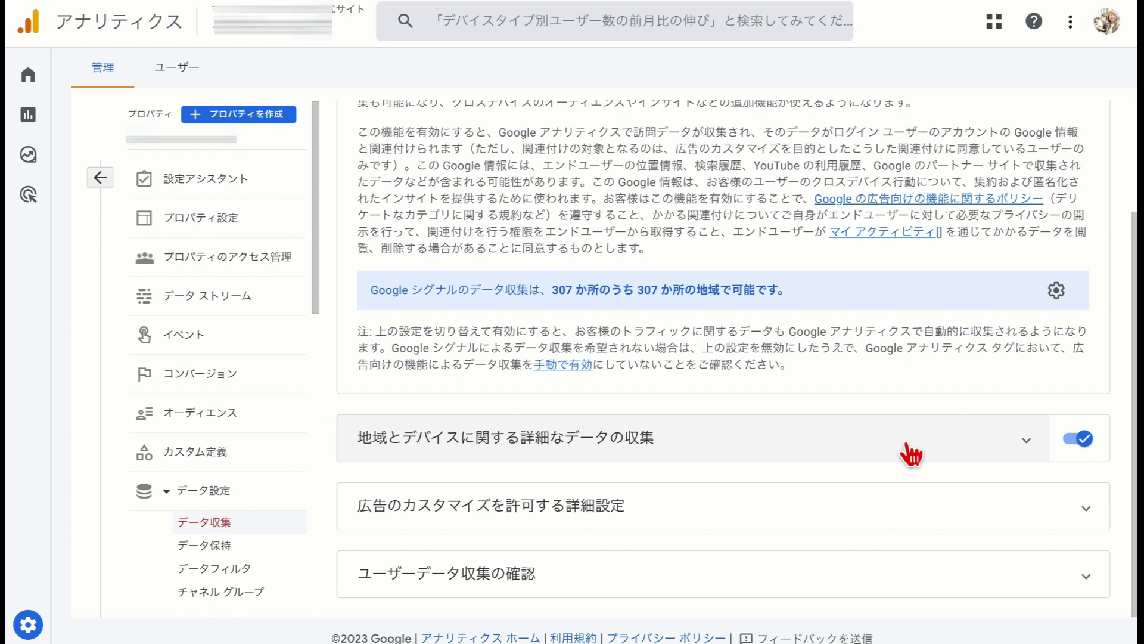
{"action": "scroll", "coordinate": [909, 451], "scroll_direction": "up", "scroll_amount": 2}
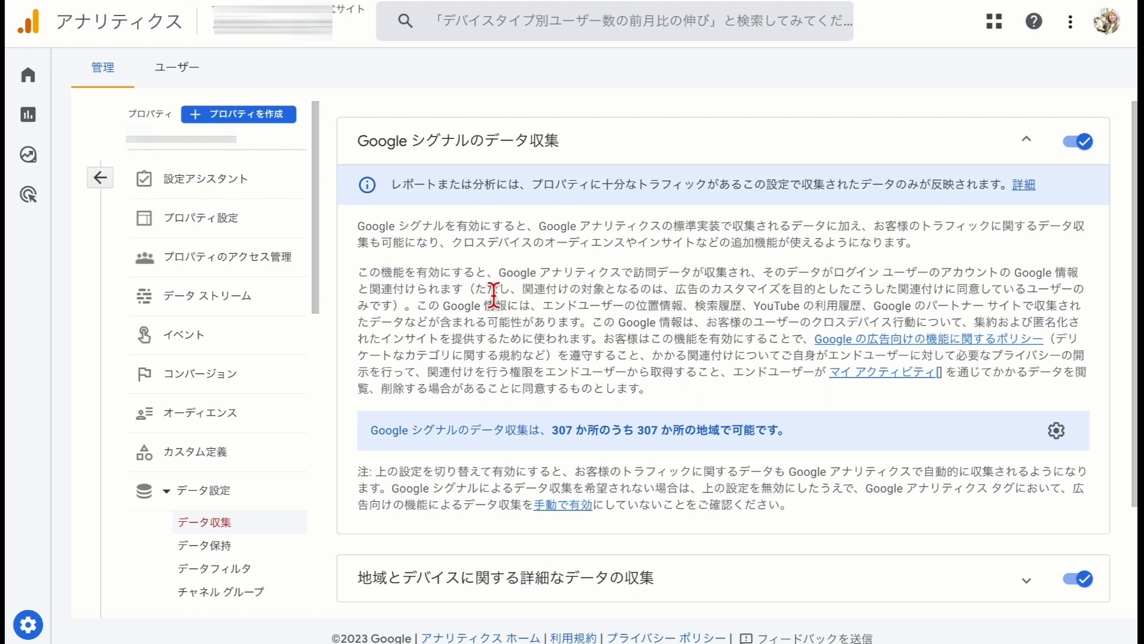
Set the property's イベントデータの保持 period to 14 か月 under データ保持, save it and check the selected period
{"action": "left_click", "coordinate": [216, 546]}
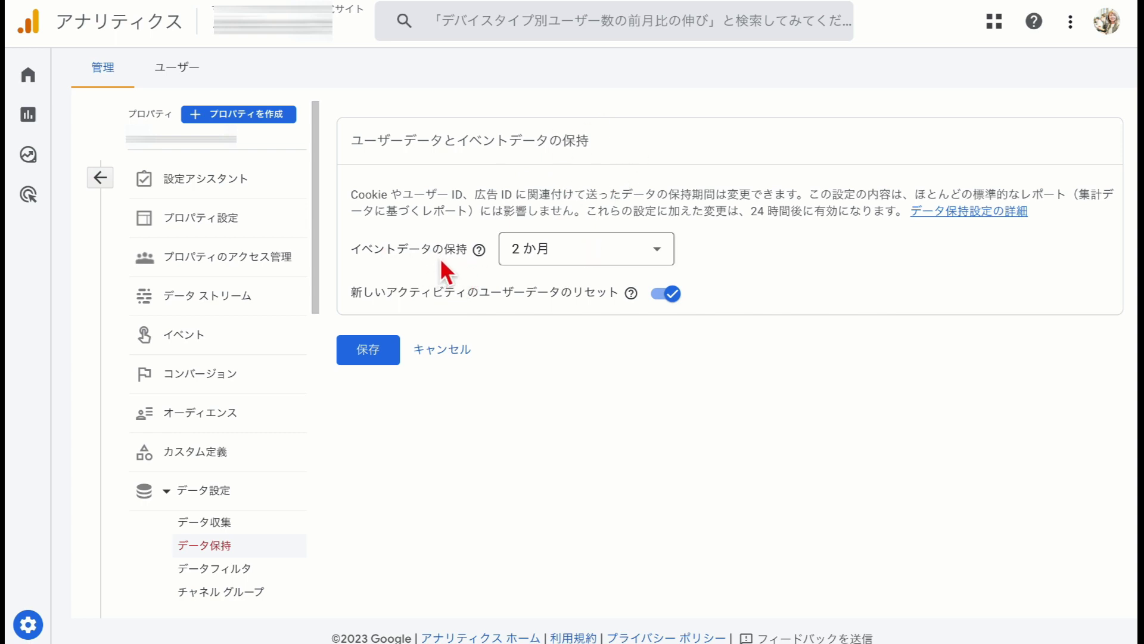
{"action": "left_click", "coordinate": [668, 258]}
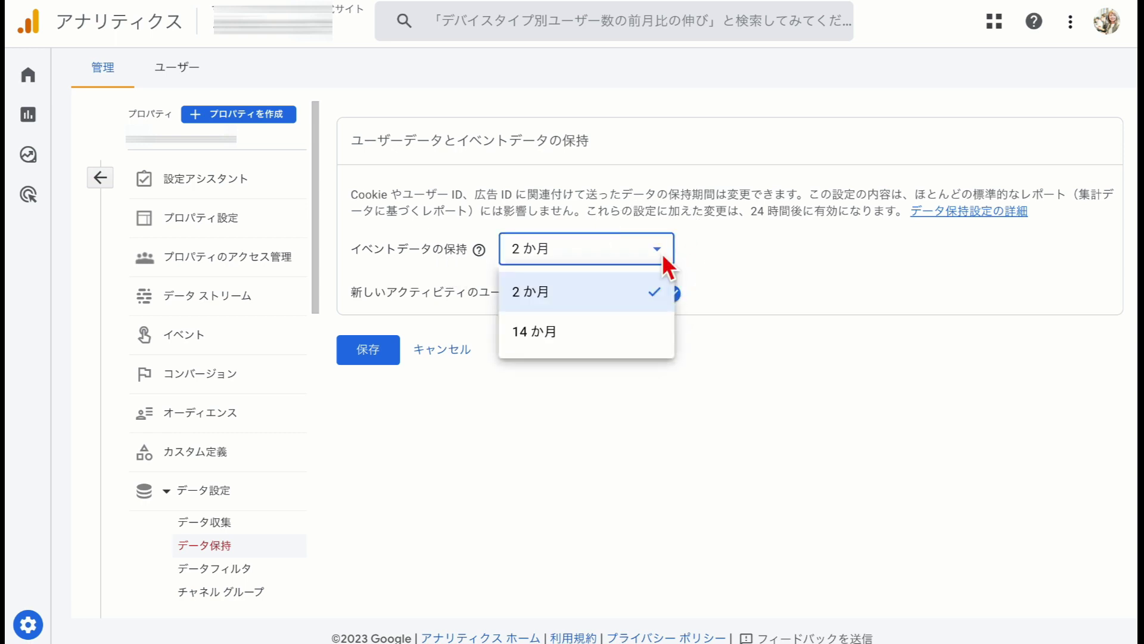
{"action": "left_click", "coordinate": [546, 350]}
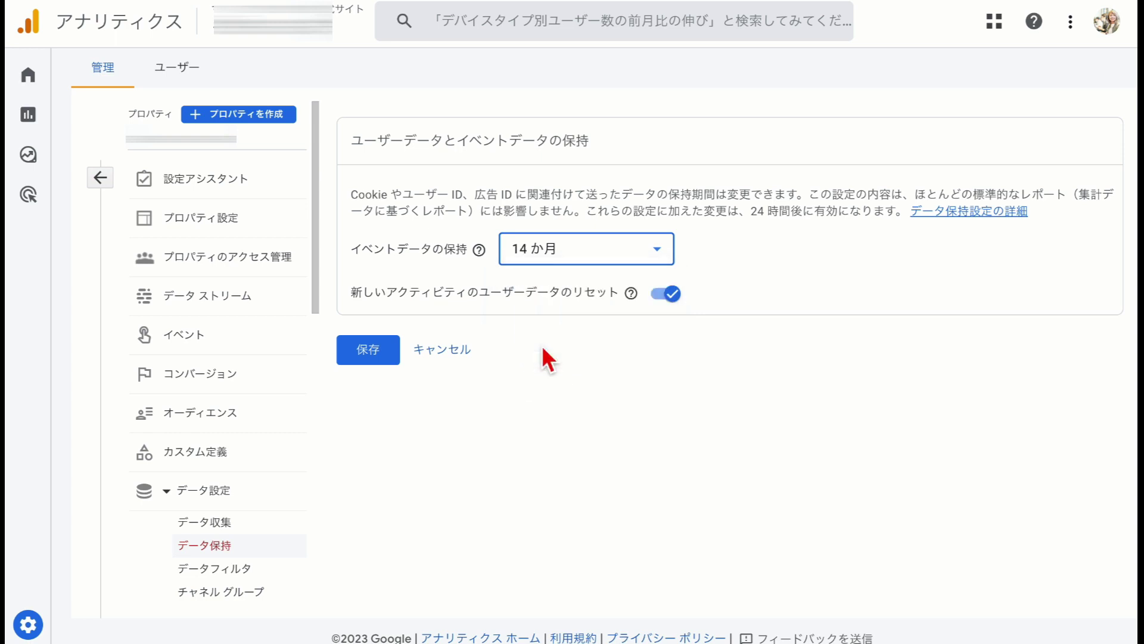
{"action": "left_click", "coordinate": [370, 360]}
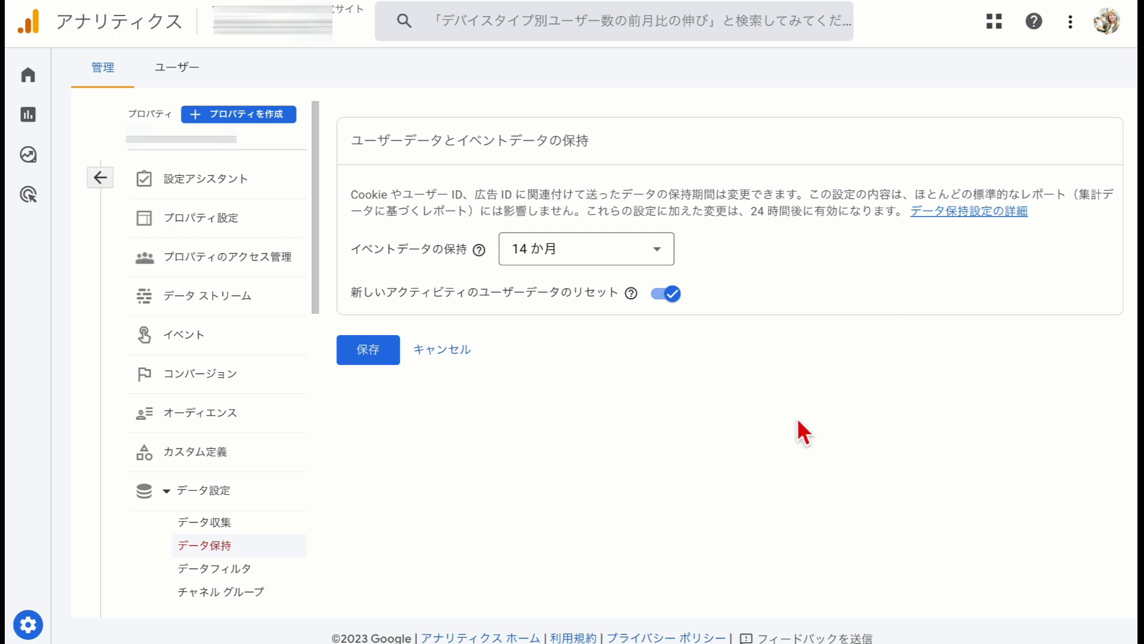
{"action": "left_click", "coordinate": [669, 250]}
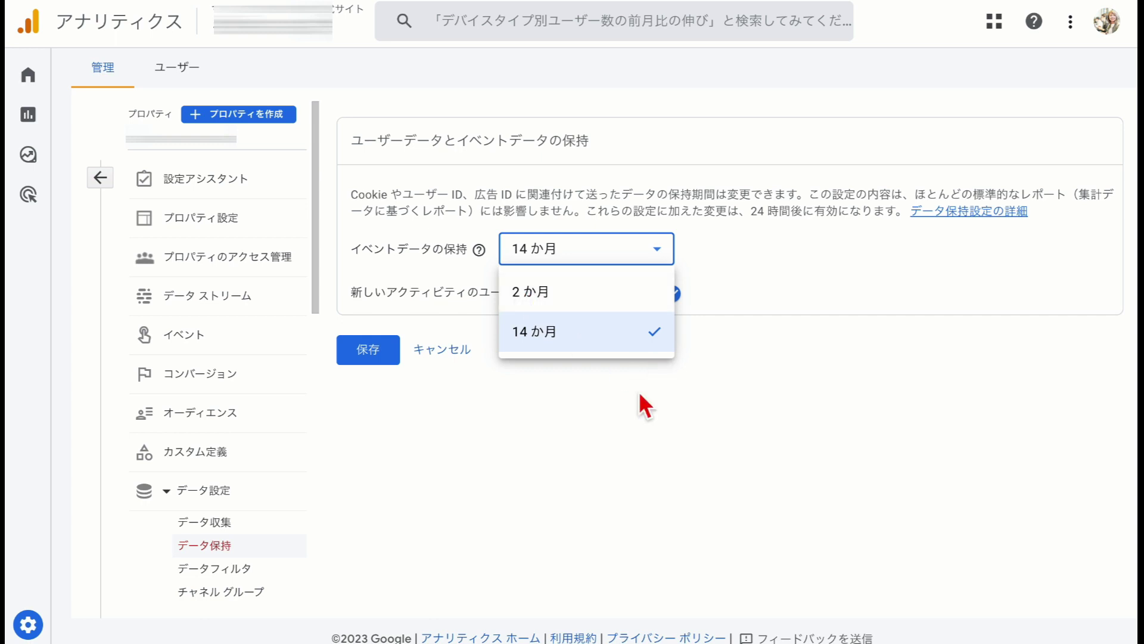
{"action": "left_click", "coordinate": [617, 451]}
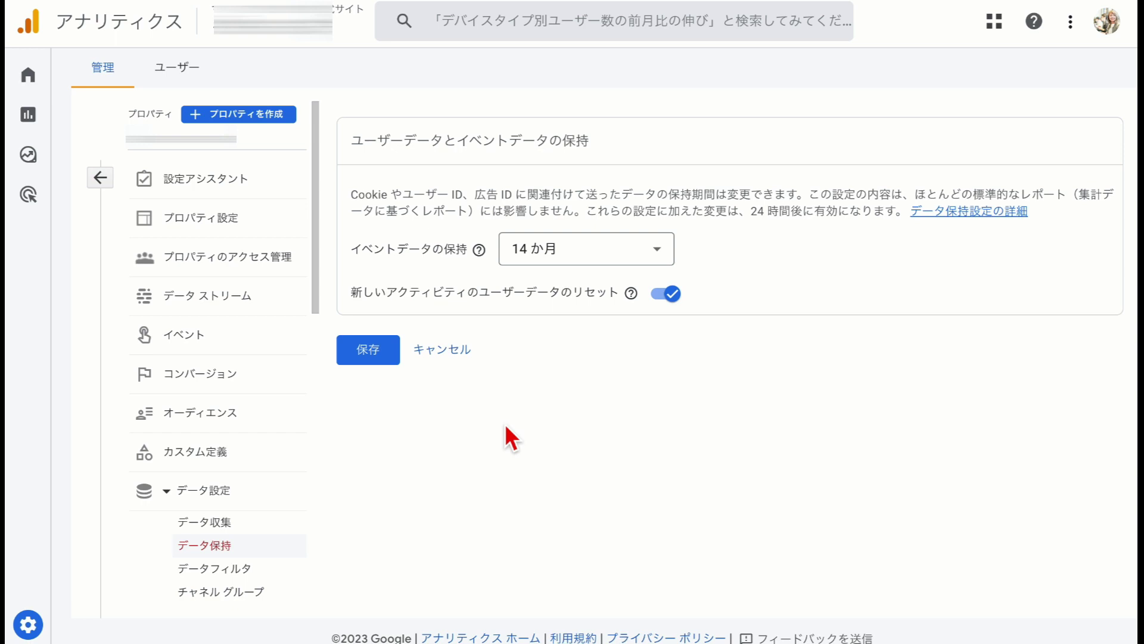
Return to the Analytics home page and look over its user overview, realtime and getting-started cards
{"action": "left_click", "coordinate": [44, 92]}
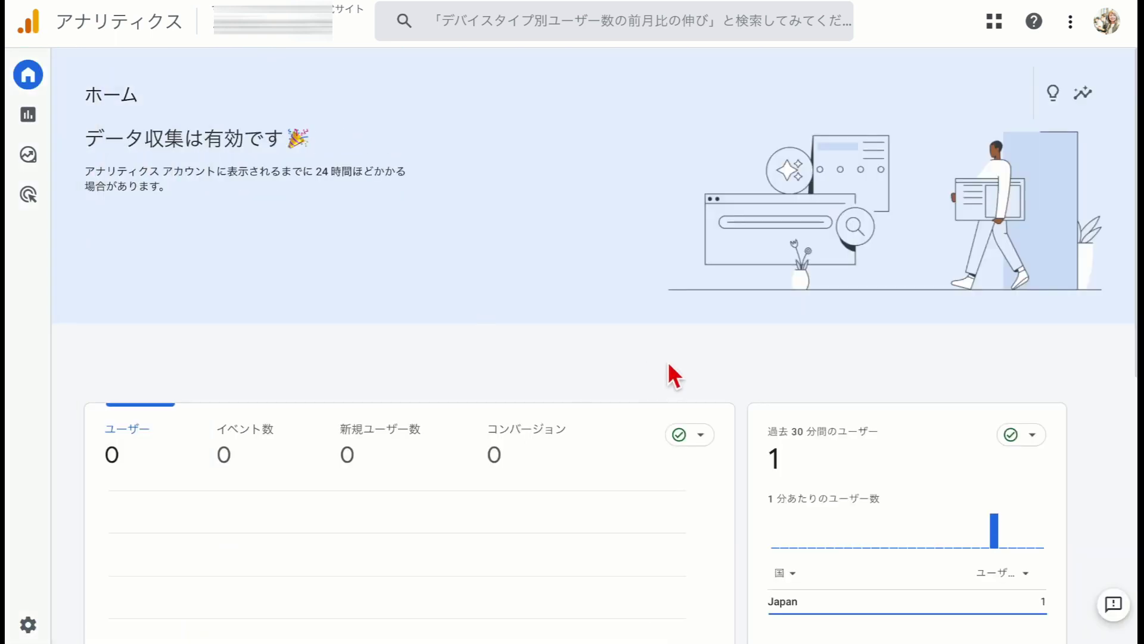
{"action": "scroll", "coordinate": [636, 358], "scroll_direction": "down", "scroll_amount": 9}
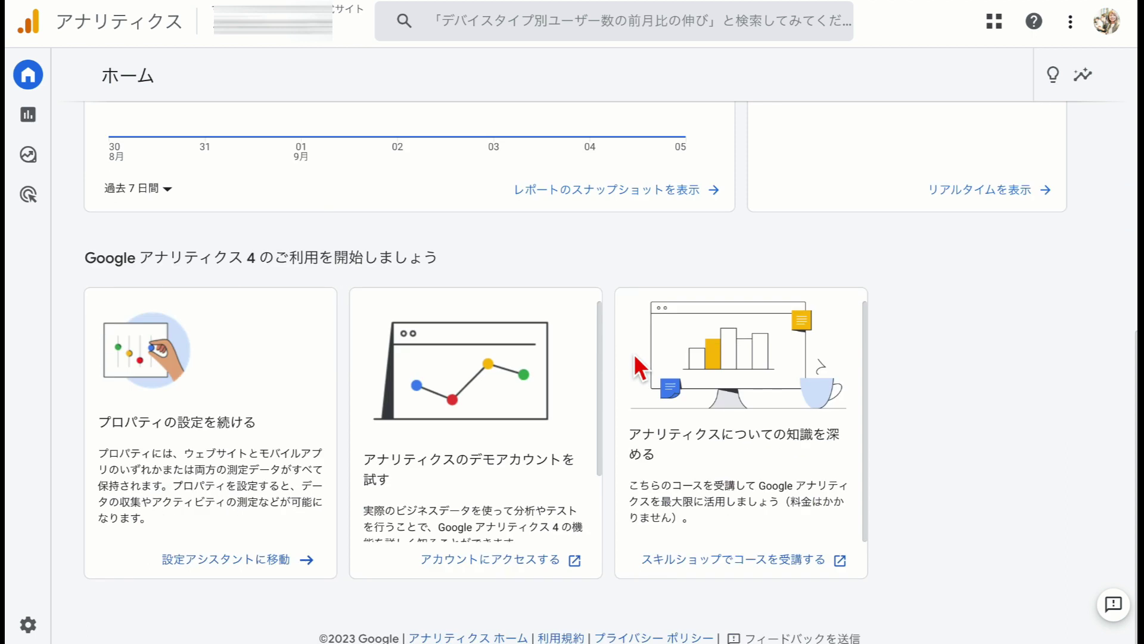
{"action": "scroll", "coordinate": [582, 314], "scroll_direction": "up", "scroll_amount": 5}
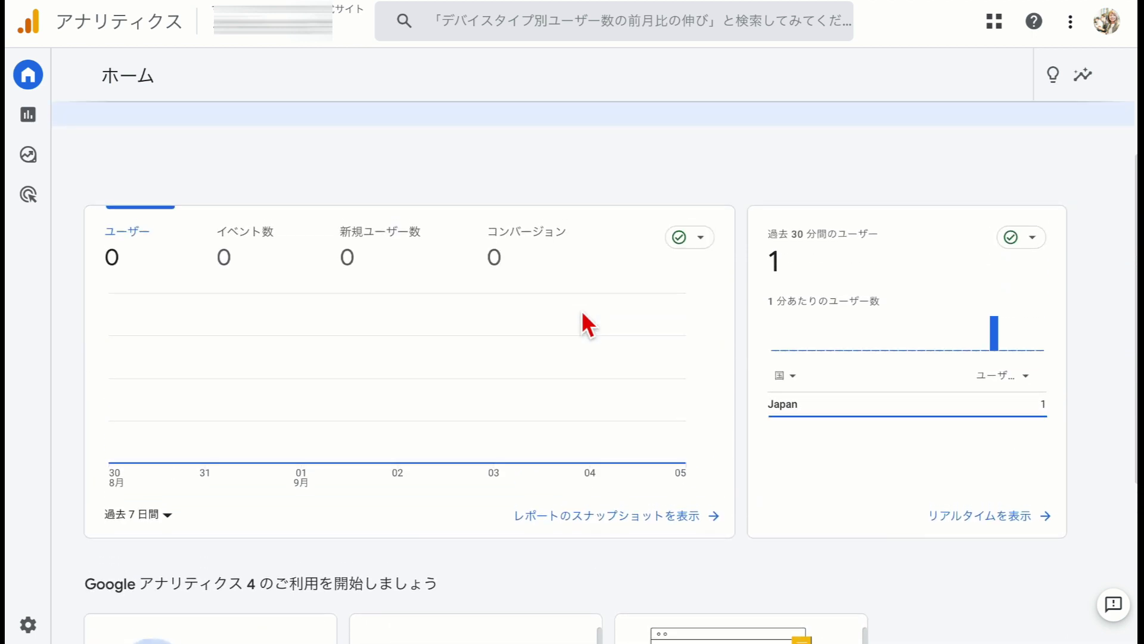
{"action": "scroll", "coordinate": [582, 314], "scroll_direction": "up", "scroll_amount": 1}
{"action": "scroll", "coordinate": [585, 319], "scroll_direction": "up", "scroll_amount": 2}
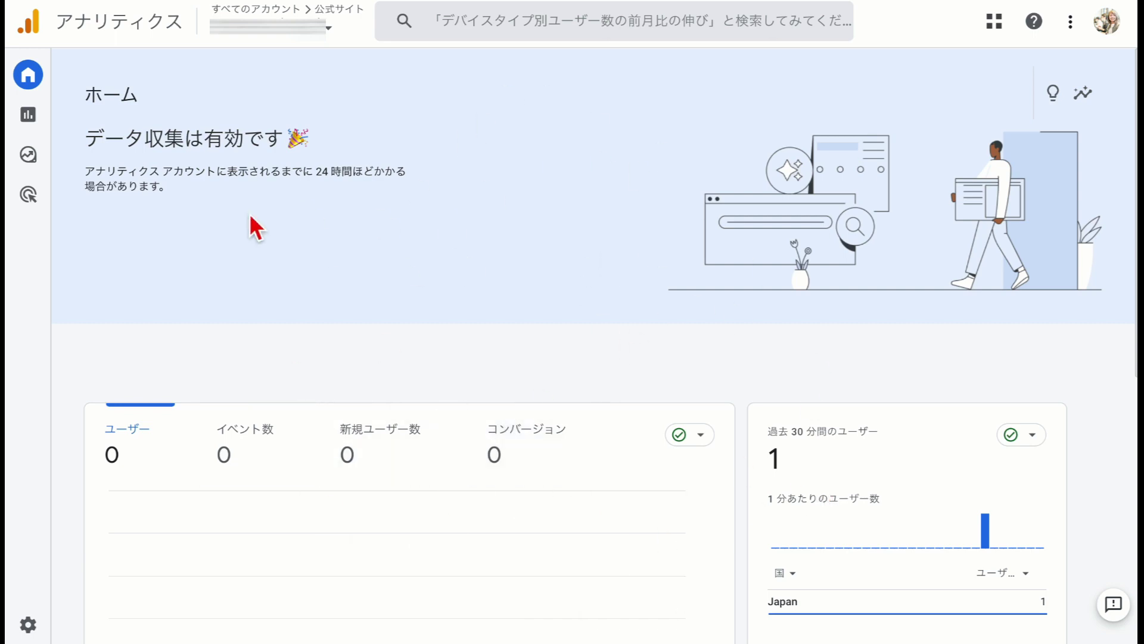
{"action": "left_click", "coordinate": [81, 6]}
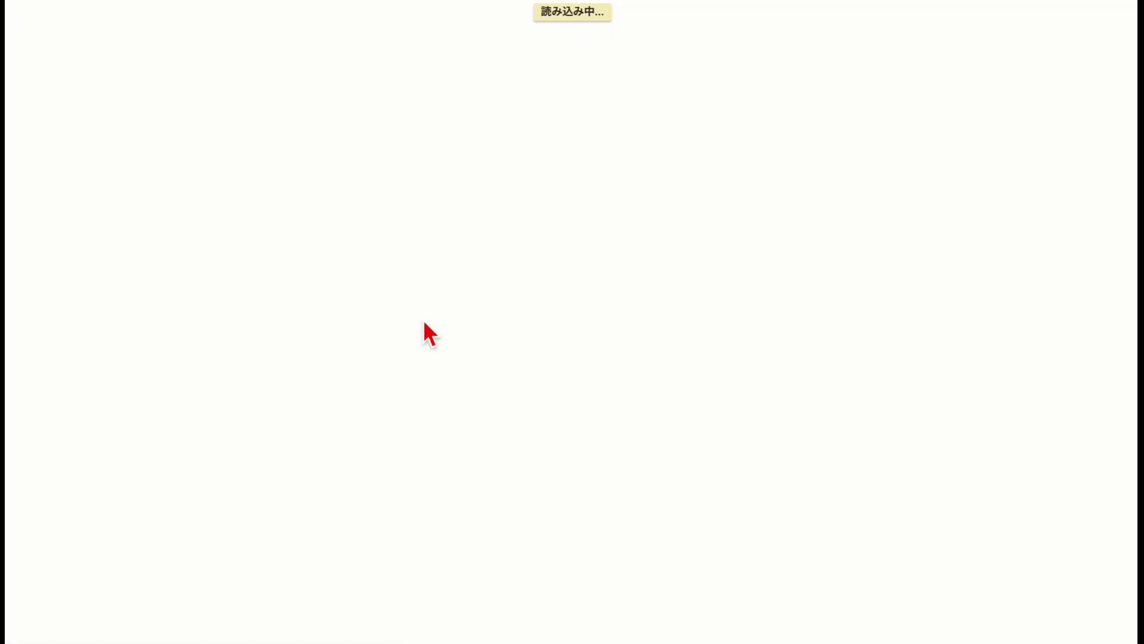